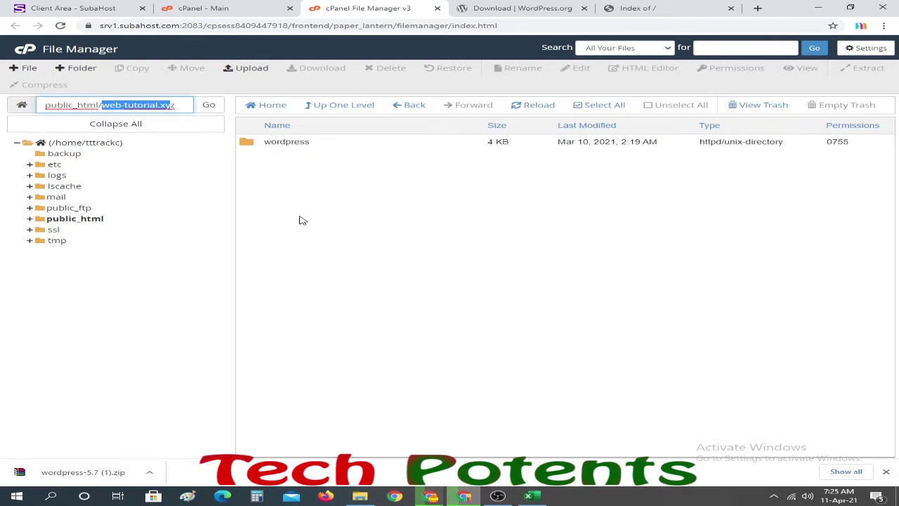
# - Move every file in the wordpress subfolder up into /public_html/web-tutorial.xyz/
pyautogui.doubleClick(246, 143)
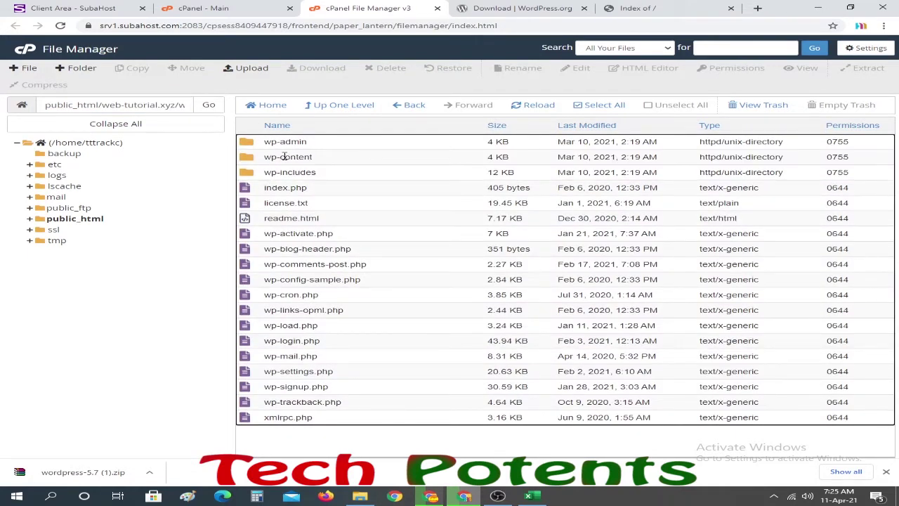
pyautogui.click(577, 107)
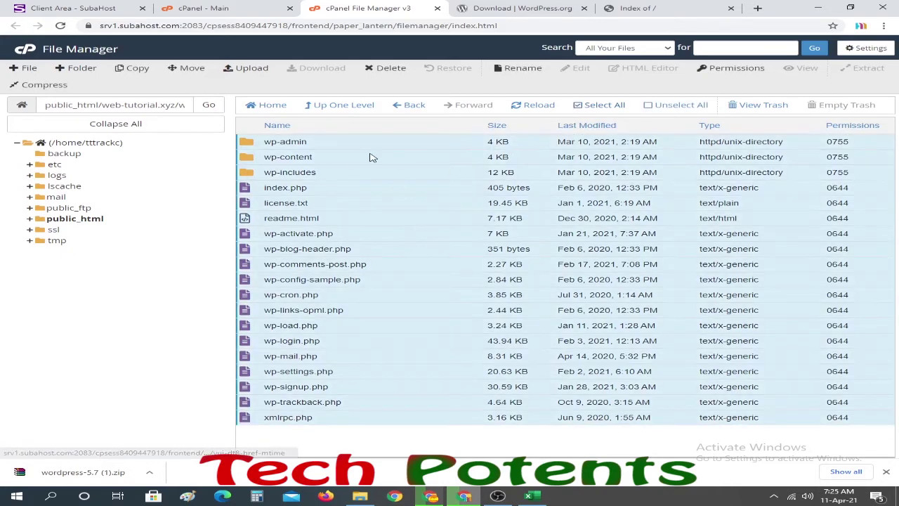
pyautogui.click(187, 68)
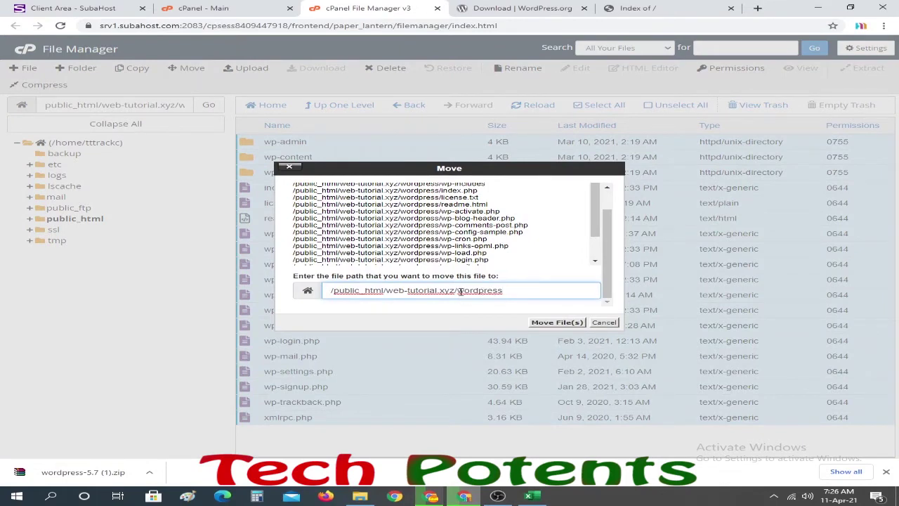
pyautogui.moveTo(459, 291); pyautogui.dragTo(522, 288)
pyautogui.press('BackSpace')
pyautogui.click(557, 325)
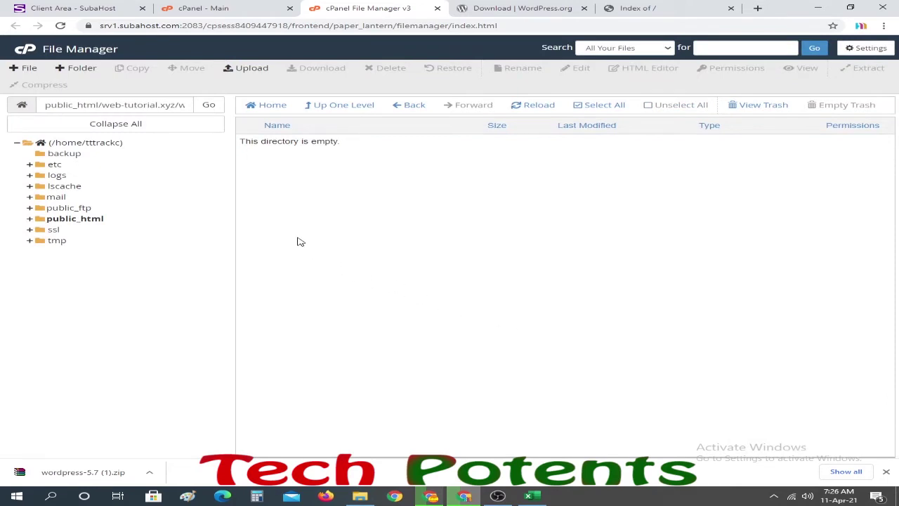
# - Back in web-tutorial.xyz, permanently delete the empty wordpress folder, skipping the trash
pyautogui.click(328, 109)
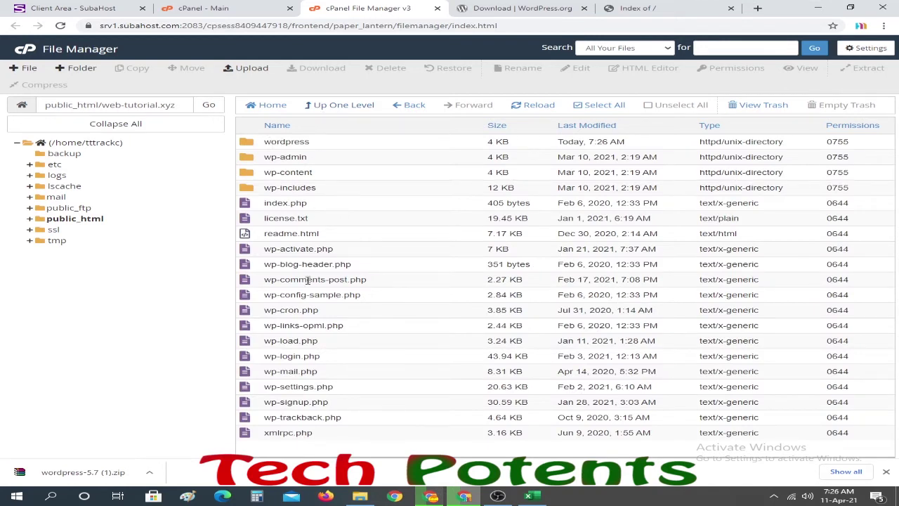
pyautogui.moveTo(103, 105); pyautogui.dragTo(184, 106)
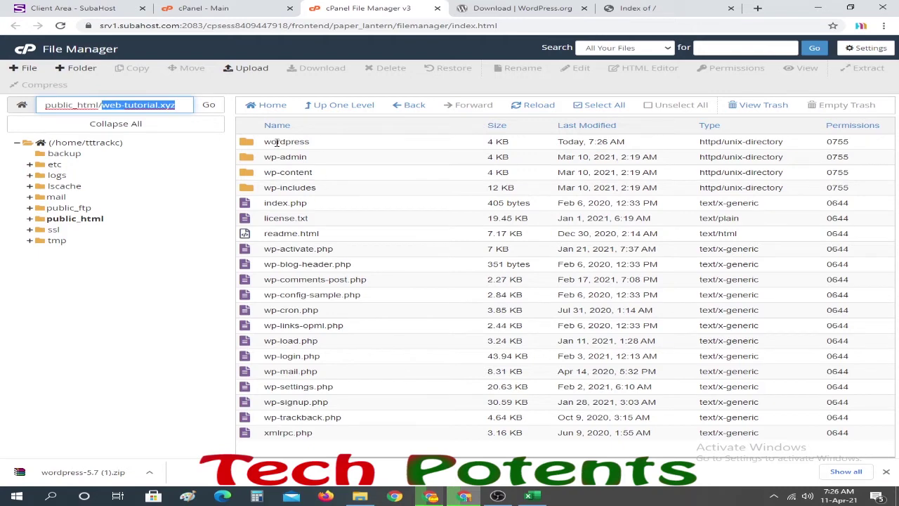
pyautogui.click(254, 147)
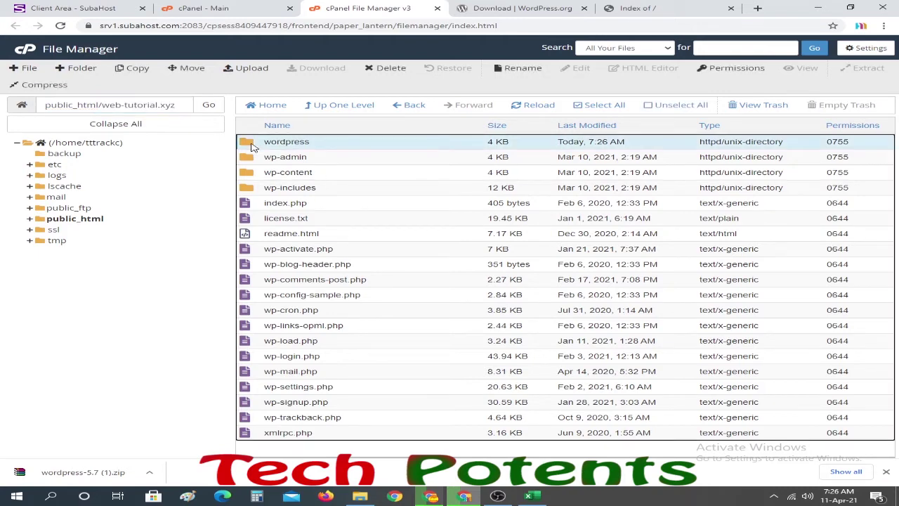
pyautogui.click(390, 67)
pyautogui.click(304, 250)
pyautogui.click(566, 278)
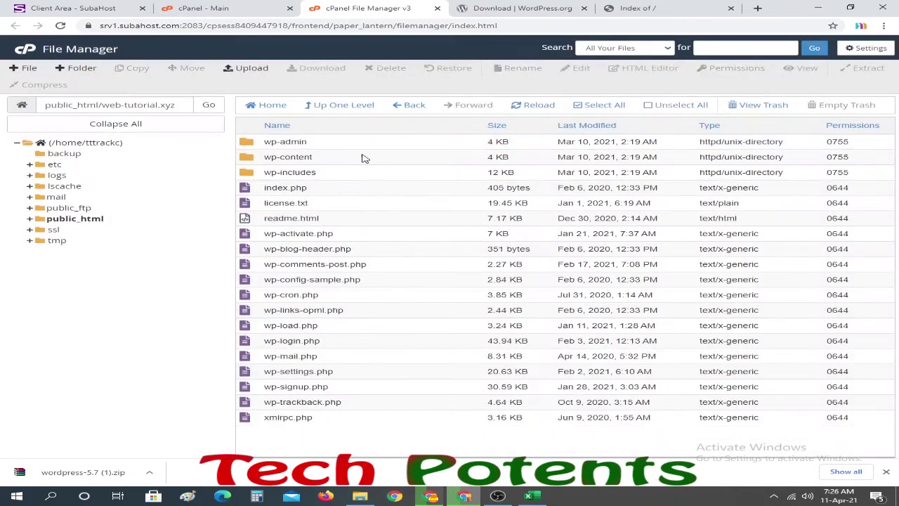
# - Reload the web-tutorial.xyz tab to show the WordPress setup language page, then return to File Manager
pyautogui.click(646, 14)
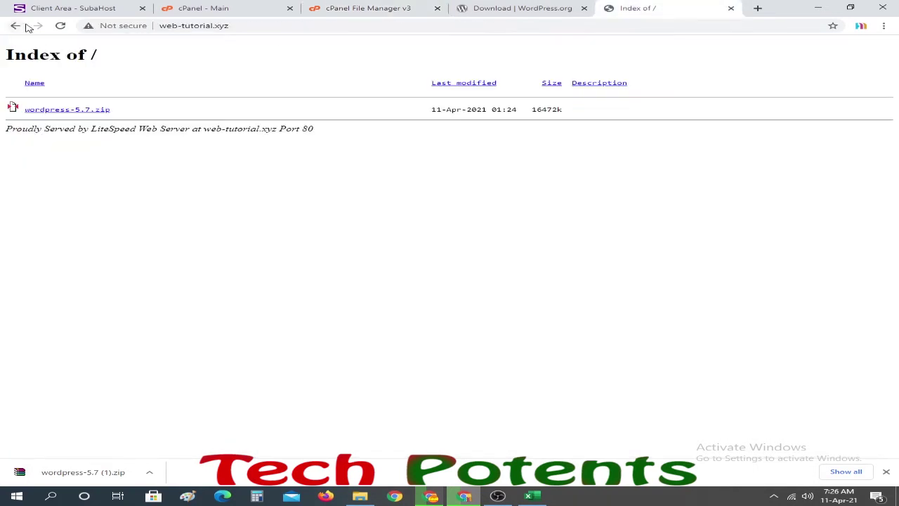
pyautogui.click(61, 25)
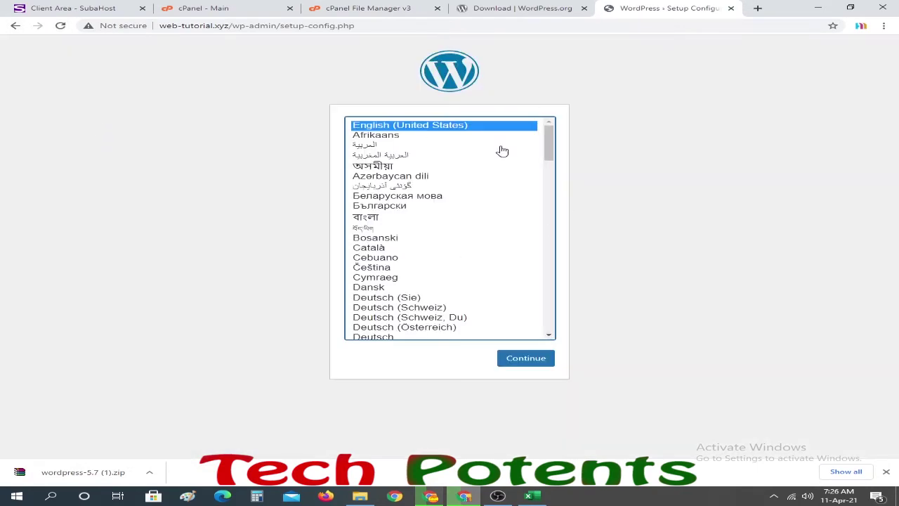
pyautogui.click(407, 8)
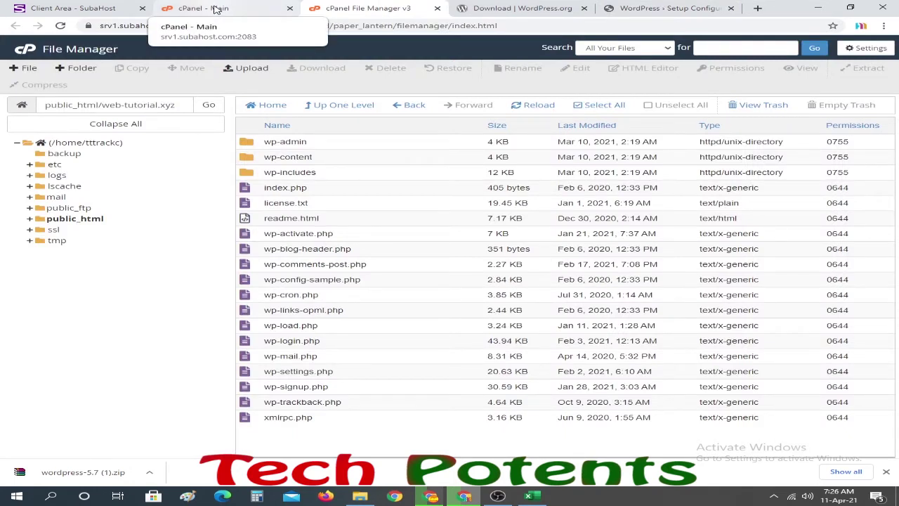
# - Open cPanel's MySQL Databases page in a new tab and bring up Windows search
pyautogui.click(216, 9)
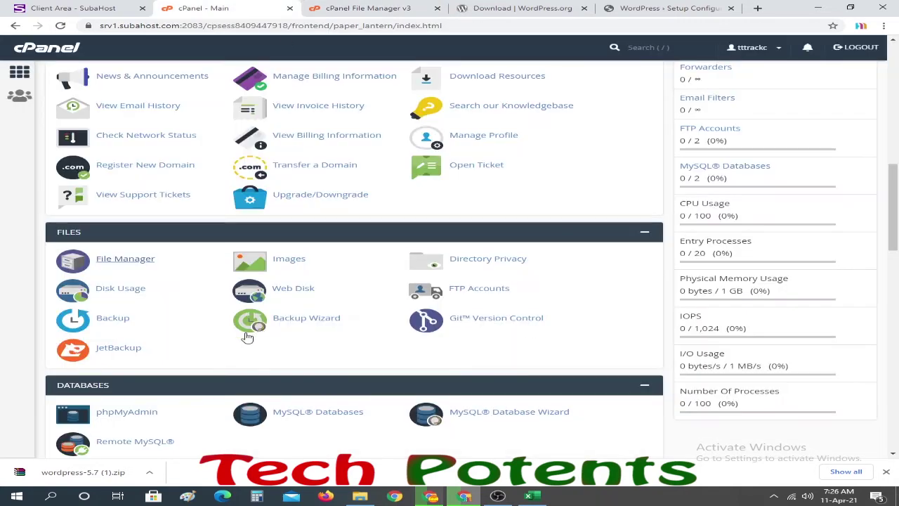
pyautogui.scroll(-1, 264, 322)
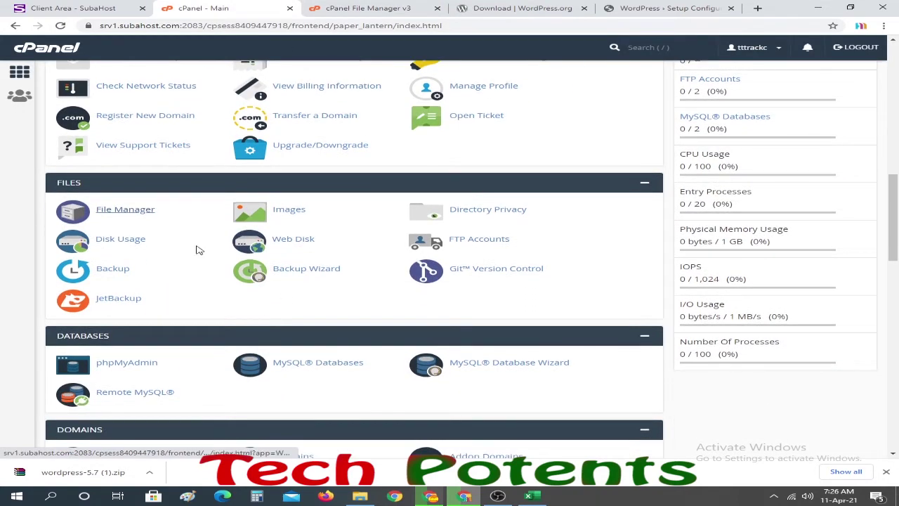
pyautogui.scroll(-2, 376, 378)
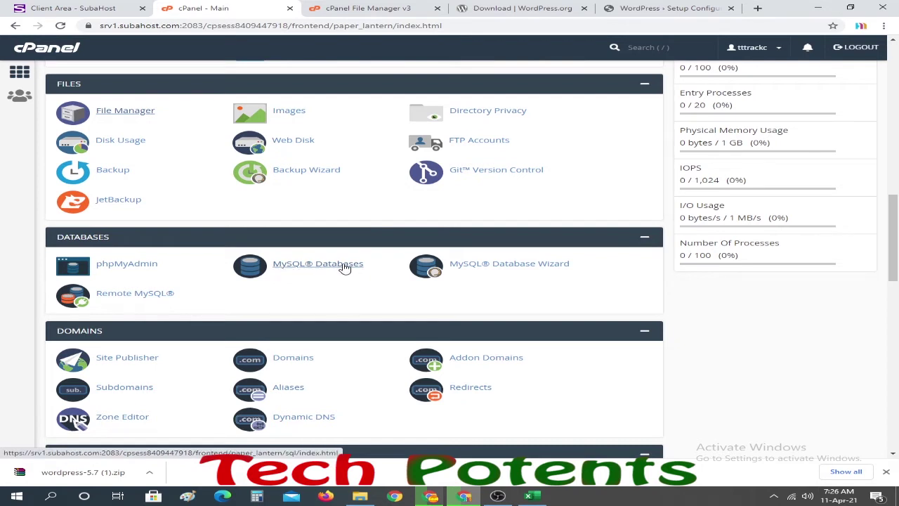
pyautogui.rightClick(311, 268)
pyautogui.click(343, 276)
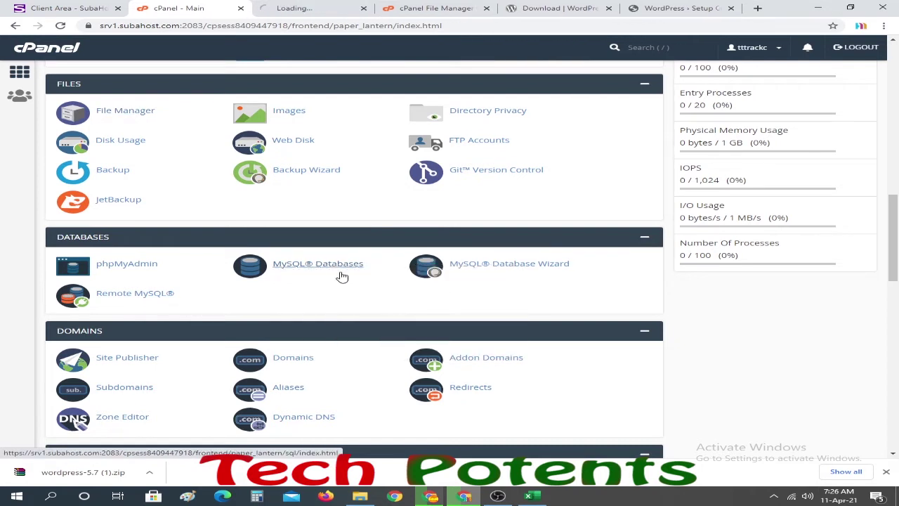
pyautogui.click(315, 7)
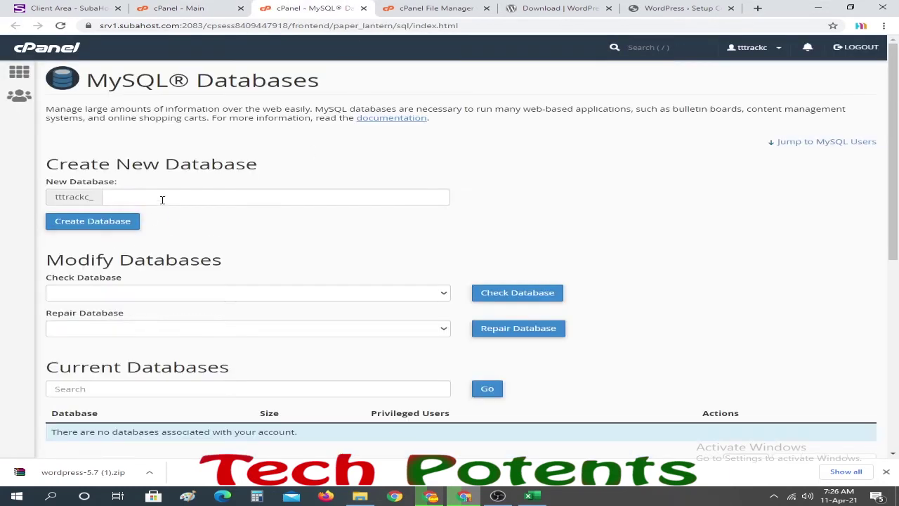
pyautogui.scroll(-5, 231, 344)
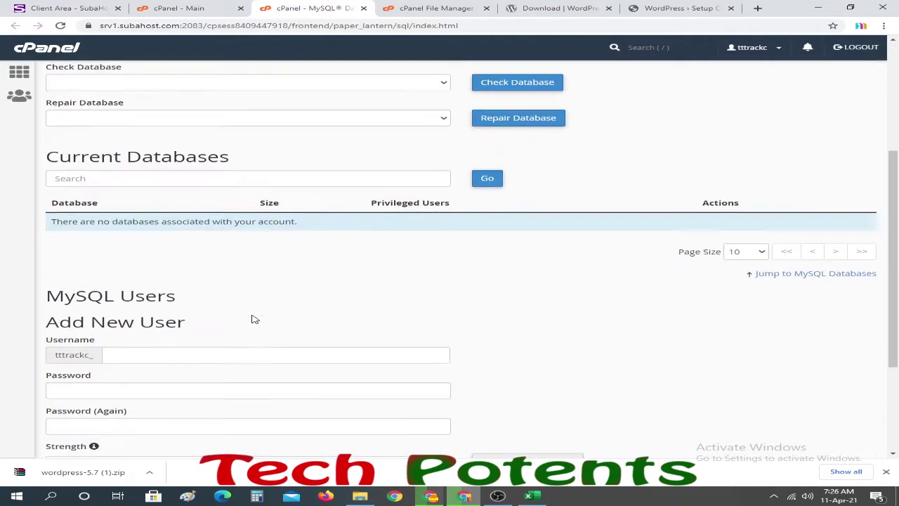
pyautogui.scroll(3, 217, 267)
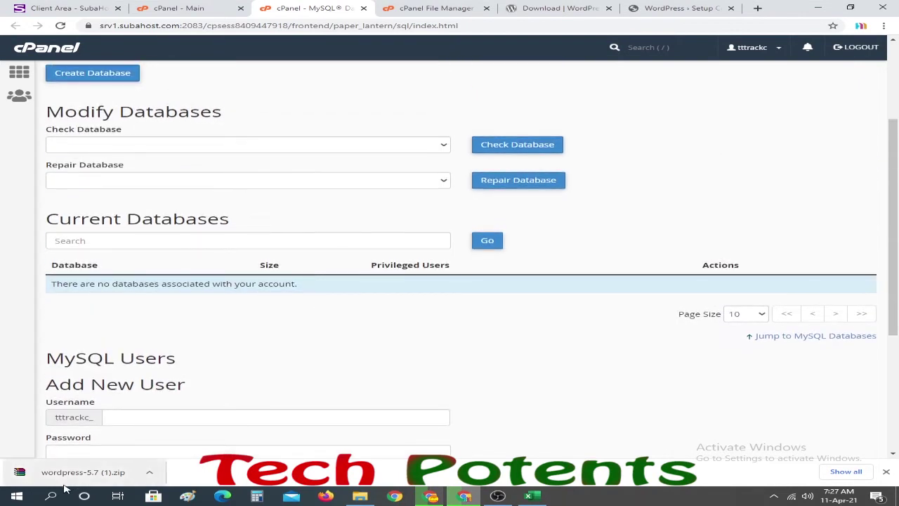
pyautogui.press('super+s')
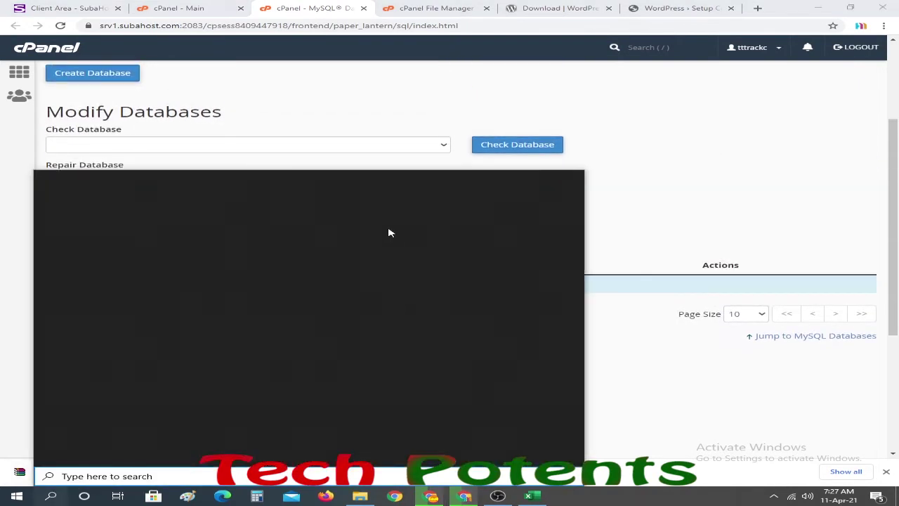
# - Launch Notepad, place it on the right of the browser, and return to MySQL Databases
pyautogui.write('not')
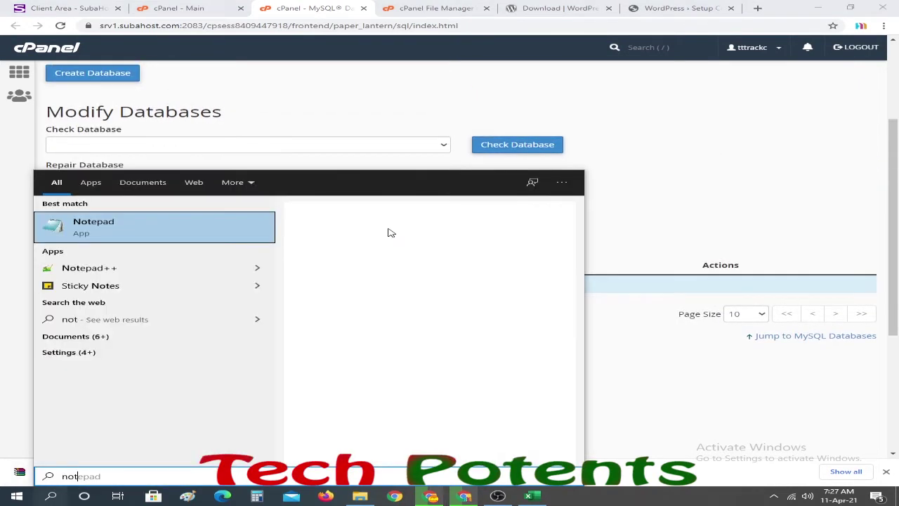
pyautogui.click(391, 232)
pyautogui.moveTo(291, 100); pyautogui.dragTo(604, 108)
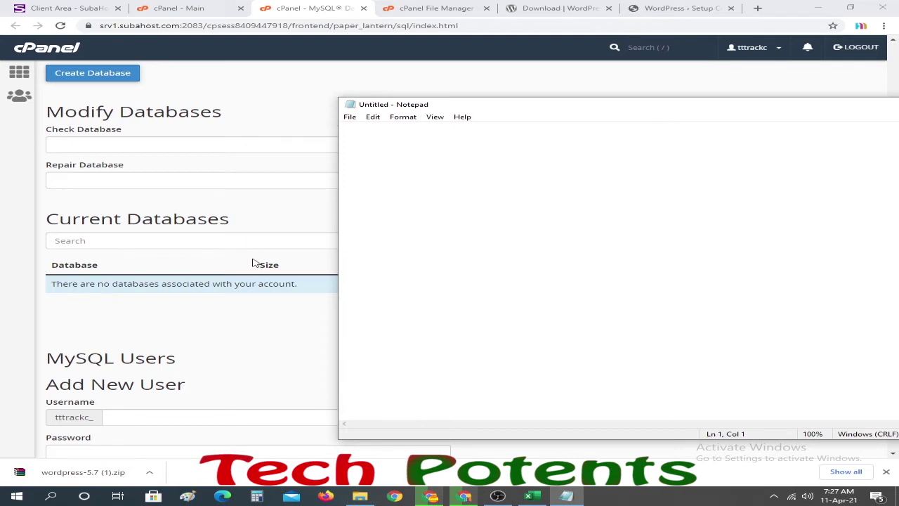
pyautogui.click(238, 121)
pyautogui.scroll(2, 260, 128)
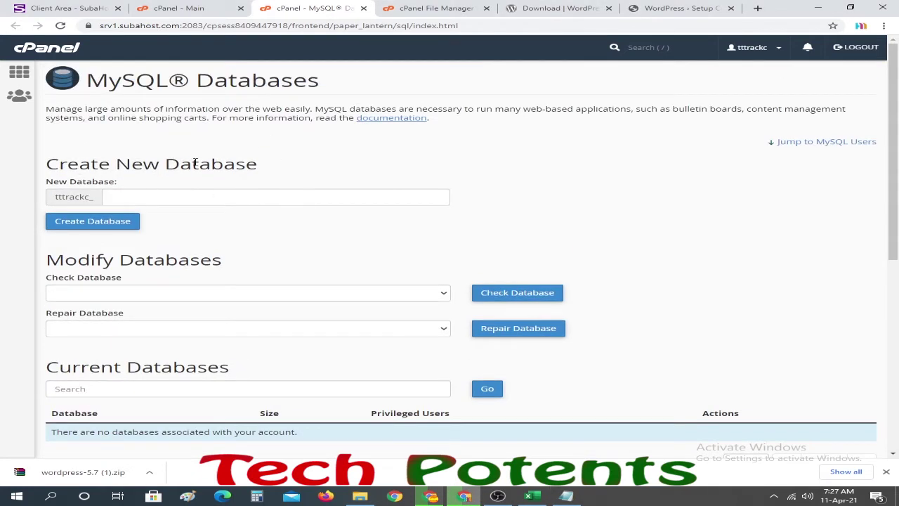
# - Create the database web@21 (tttrackc_web@21) and return to the databases page
pyautogui.moveTo(178, 163); pyautogui.dragTo(260, 170)
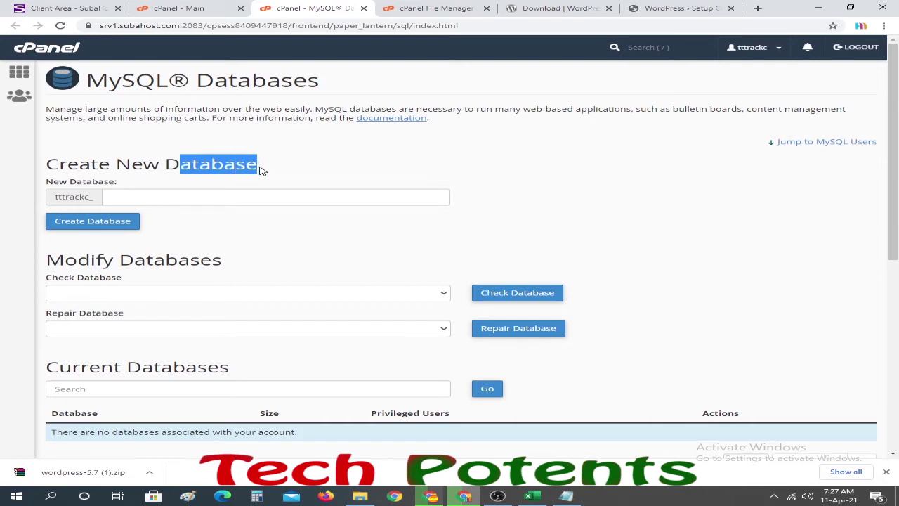
pyautogui.click(173, 197)
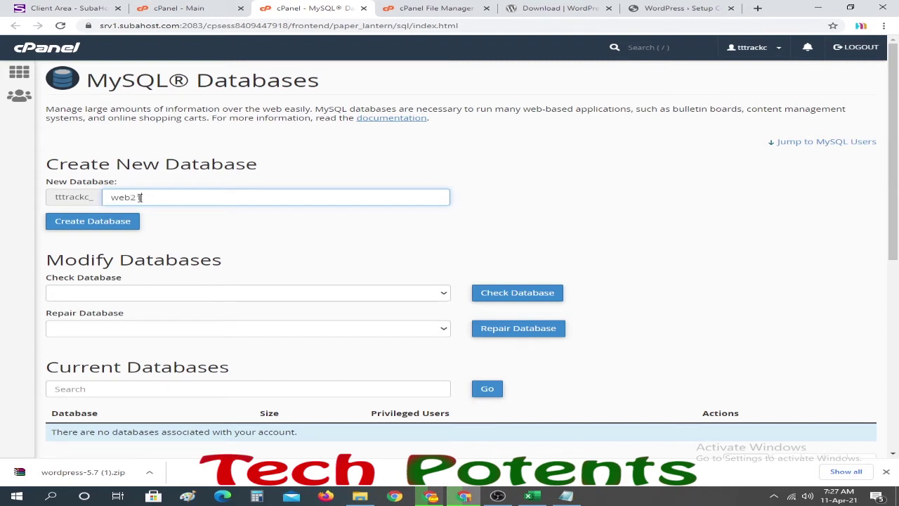
pyautogui.write('@')
pyautogui.click(90, 223)
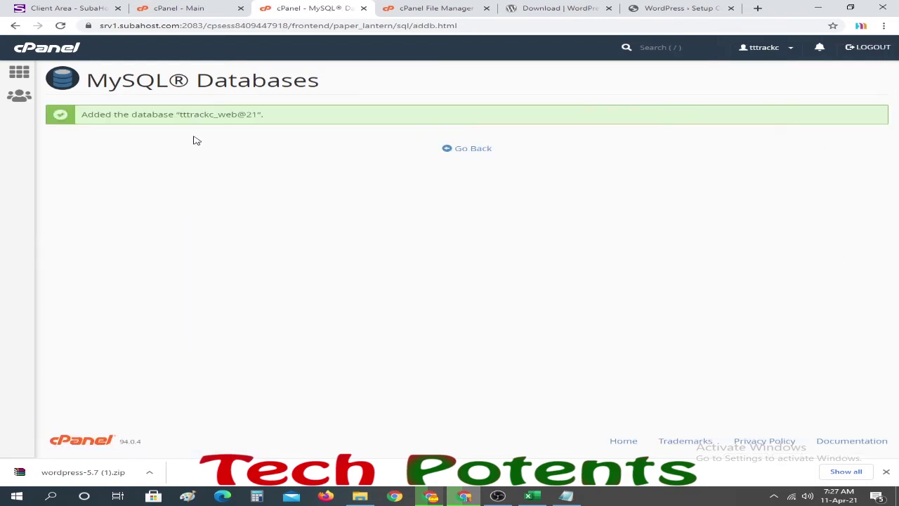
pyautogui.click(469, 150)
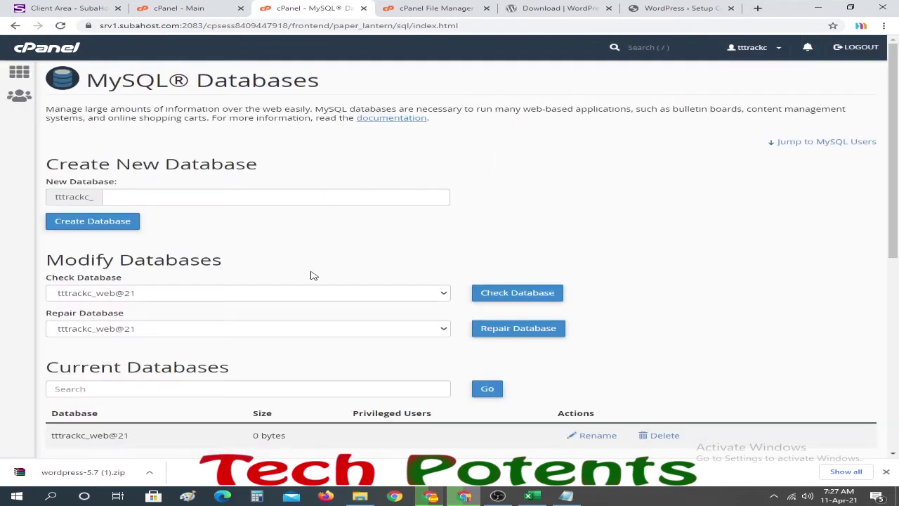
# - Enter web20 as the username under MySQL Users > Add New User and generate a password
pyautogui.scroll(-3, 311, 275)
pyautogui.scroll(-2, 189, 240)
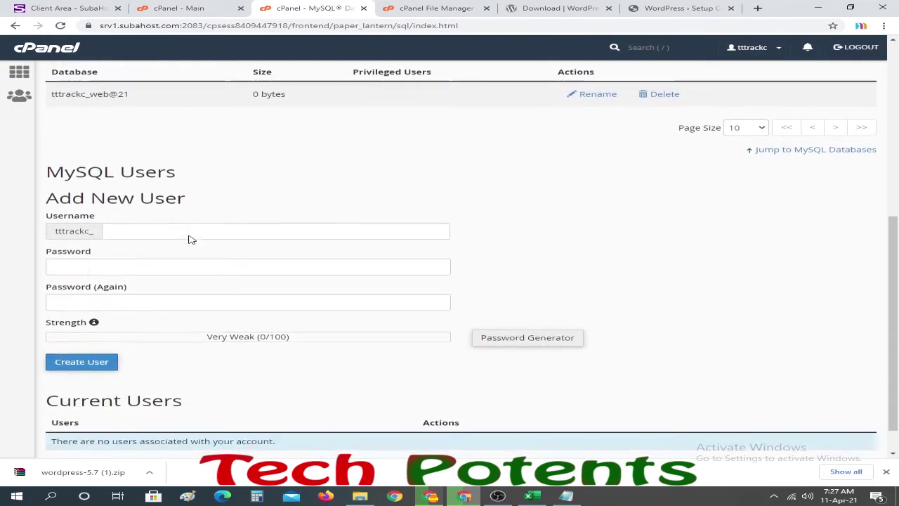
pyautogui.click(154, 226)
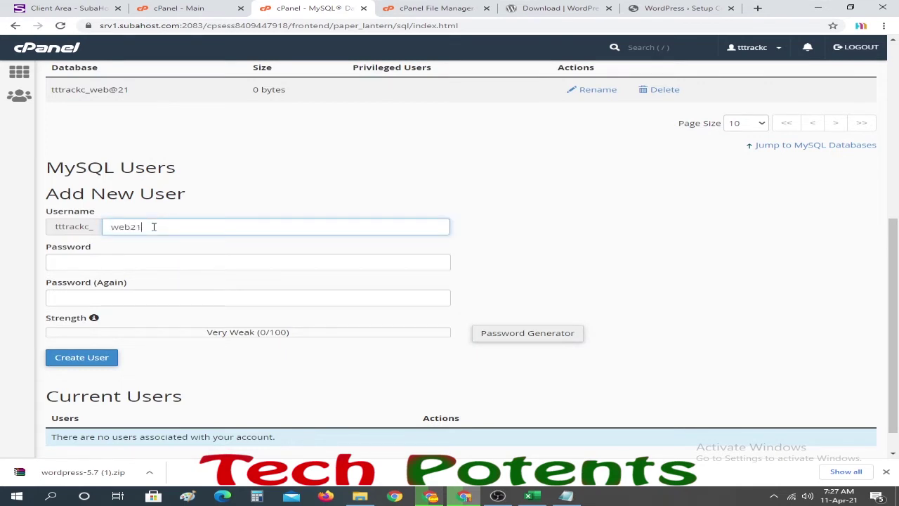
pyautogui.scroll(5, 181, 221)
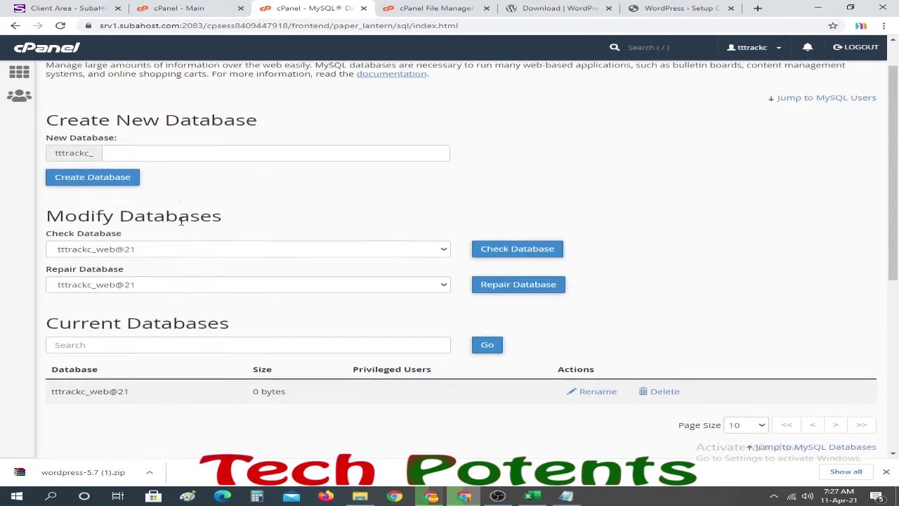
pyautogui.scroll(-3, 215, 223)
pyautogui.scroll(-1, 214, 224)
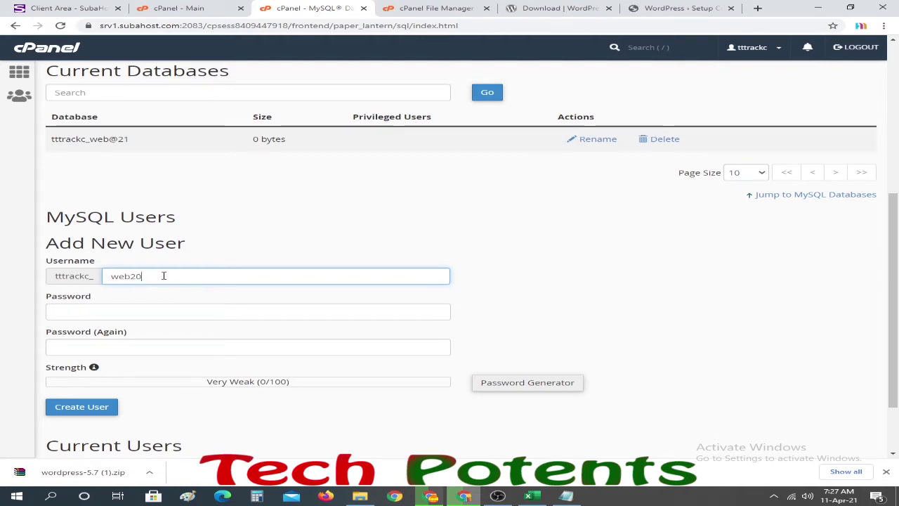
pyautogui.scroll(-2, 211, 251)
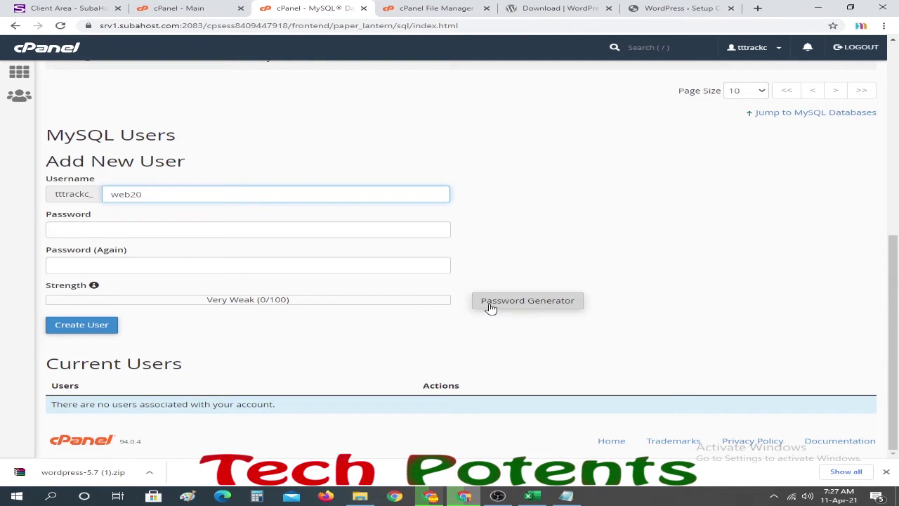
pyautogui.click(530, 305)
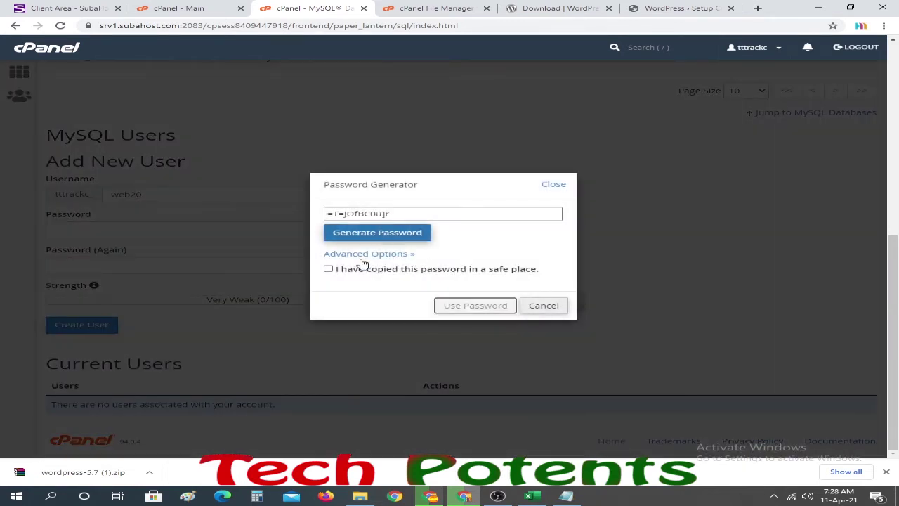
# - Copy the generated very strong password into the Notepad note
pyautogui.click(328, 270)
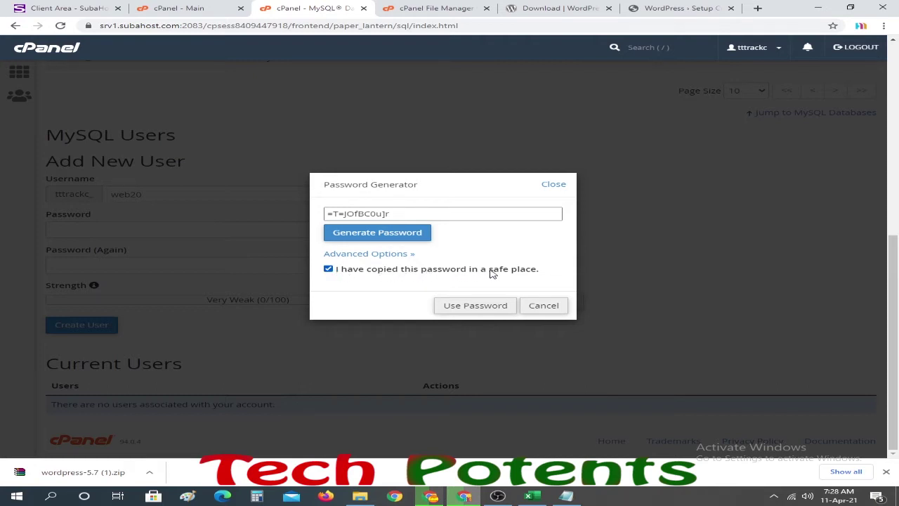
pyautogui.moveTo(428, 215); pyautogui.dragTo(307, 219)
pyautogui.hotkey('ctrl', 'c')
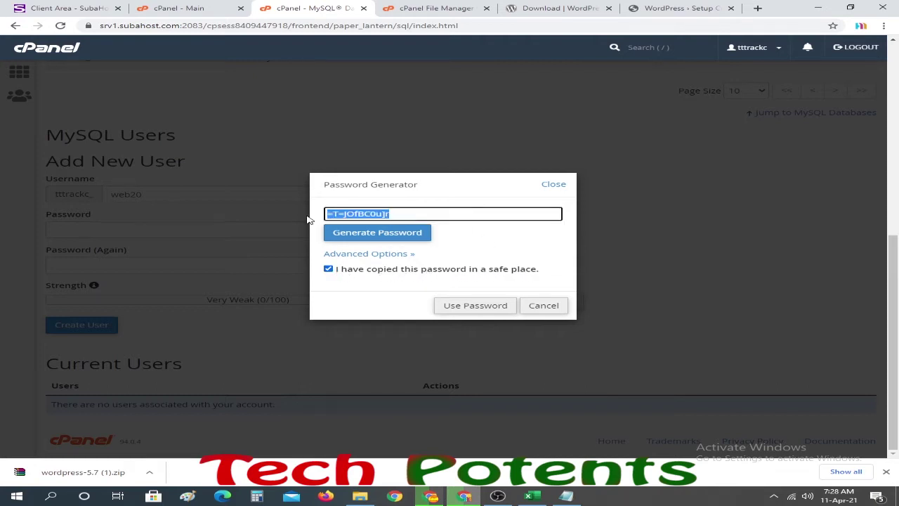
pyautogui.click(566, 496)
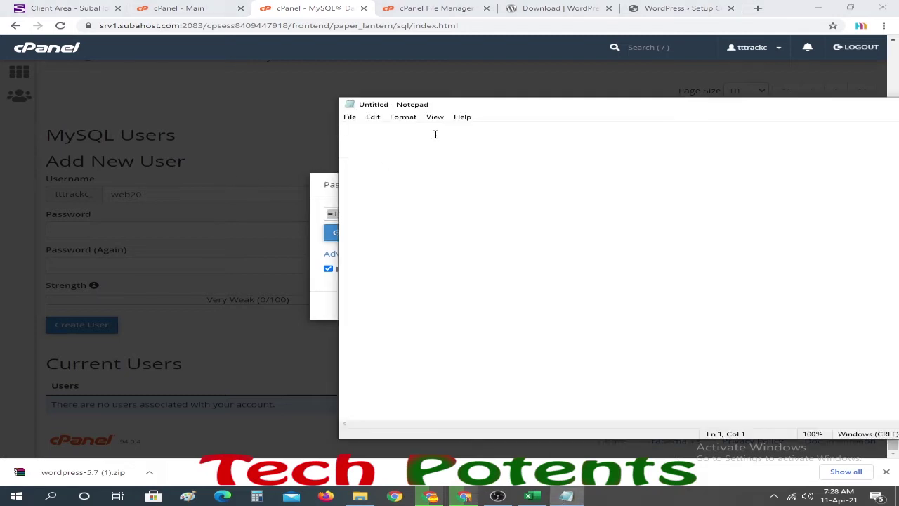
pyautogui.press('Return')
pyautogui.press('Return')
pyautogui.hotkey('ctrl', 'v')
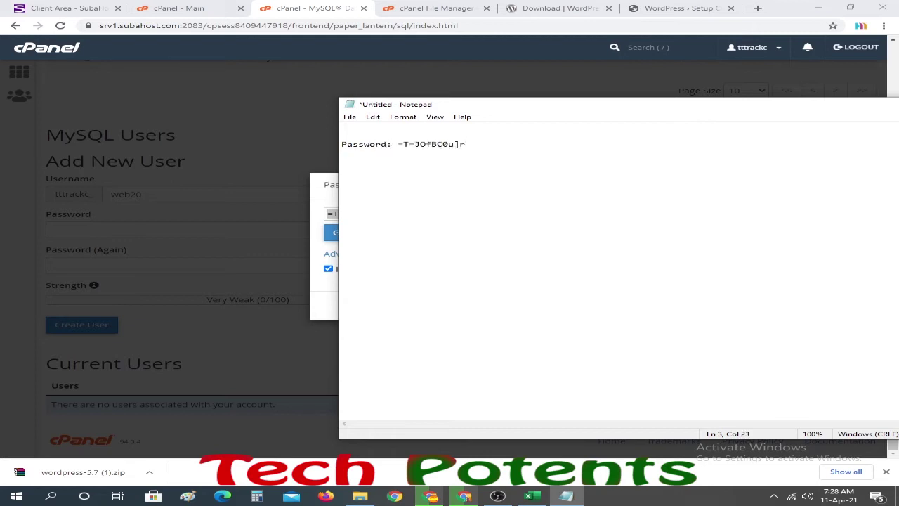
pyautogui.click(309, 7)
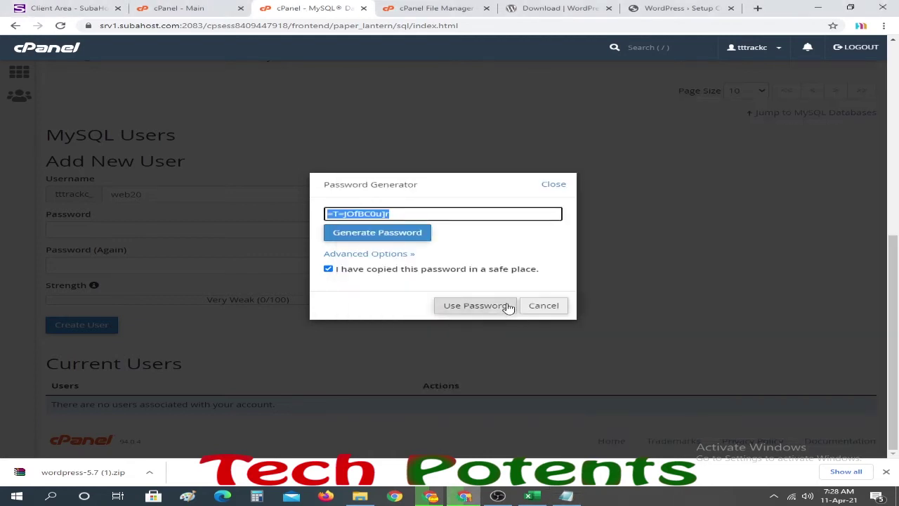
# - Apply the generated password and create the MySQL user tttrackc_web20
pyautogui.click(474, 305)
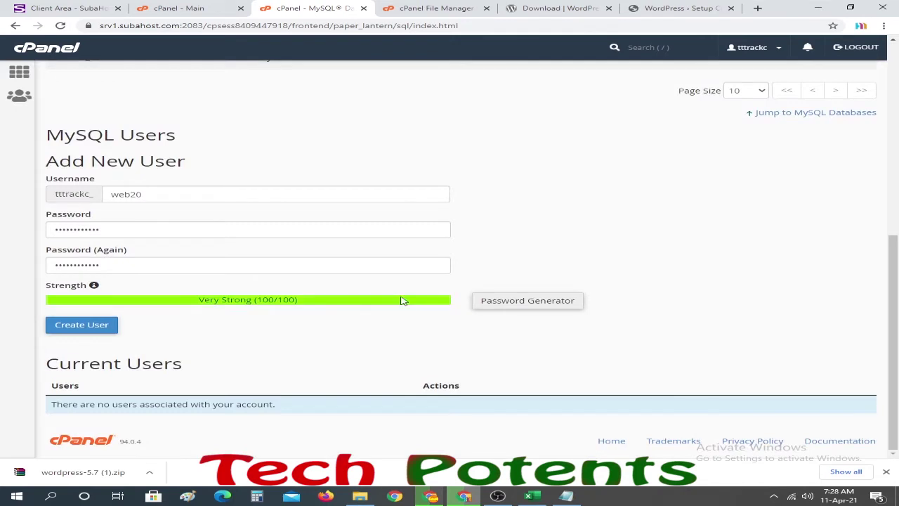
pyautogui.click(71, 328)
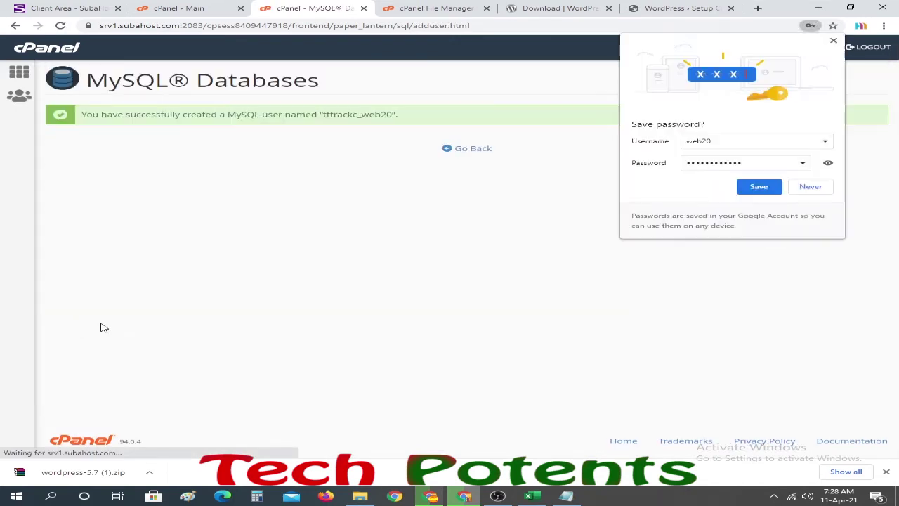
pyautogui.click(807, 188)
pyautogui.click(481, 148)
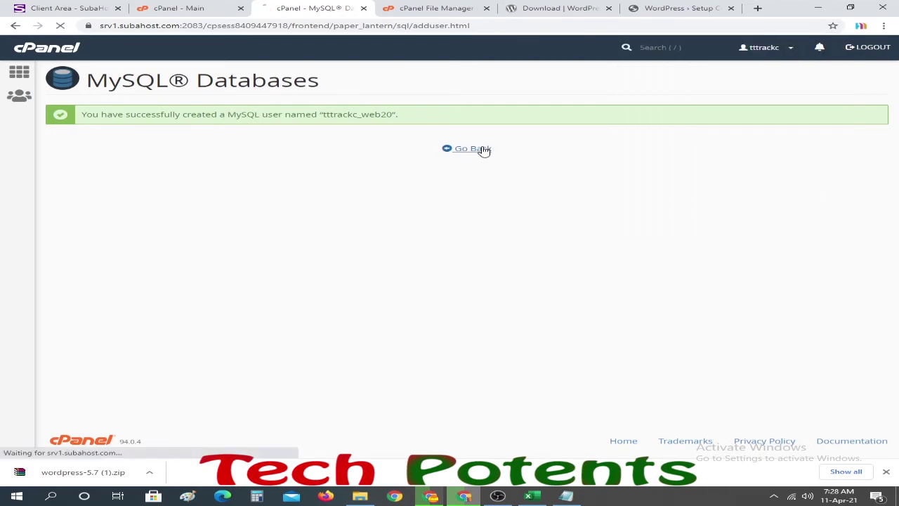
pyautogui.scroll(-6, 189, 201)
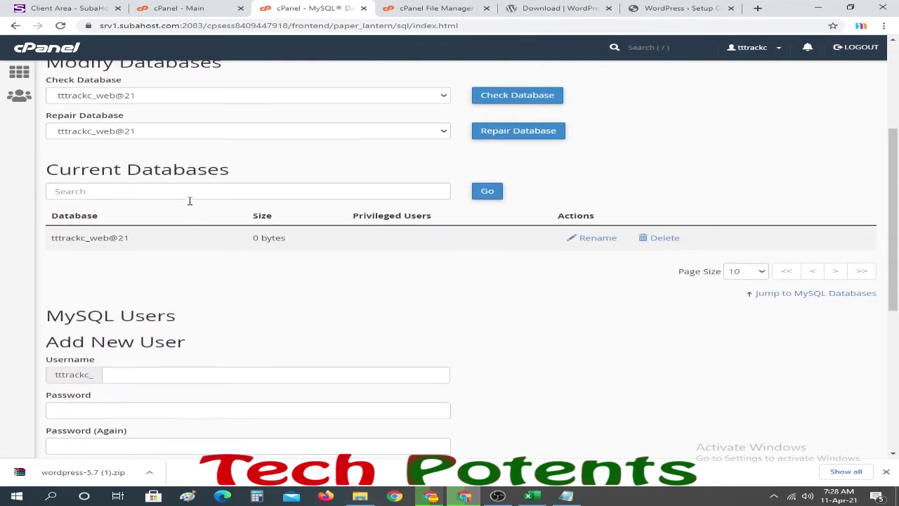
pyautogui.scroll(-2, 203, 211)
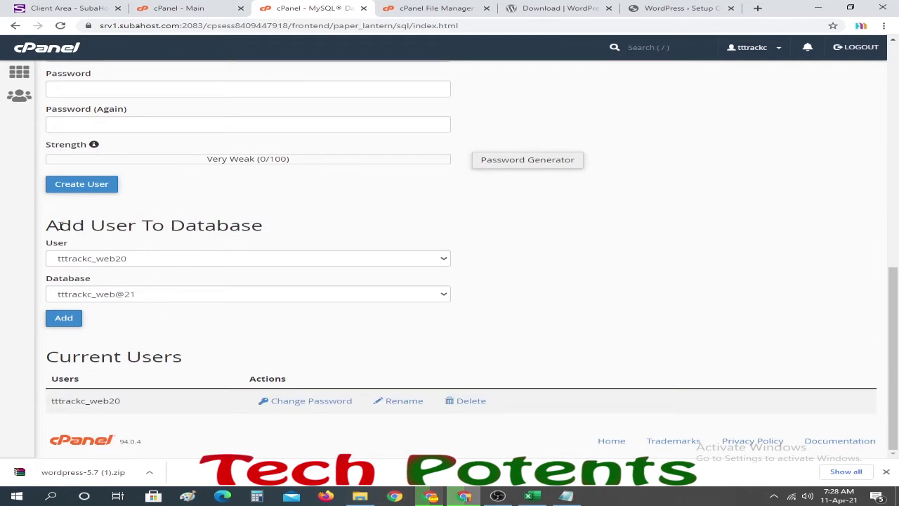
pyautogui.moveTo(54, 225); pyautogui.dragTo(277, 229)
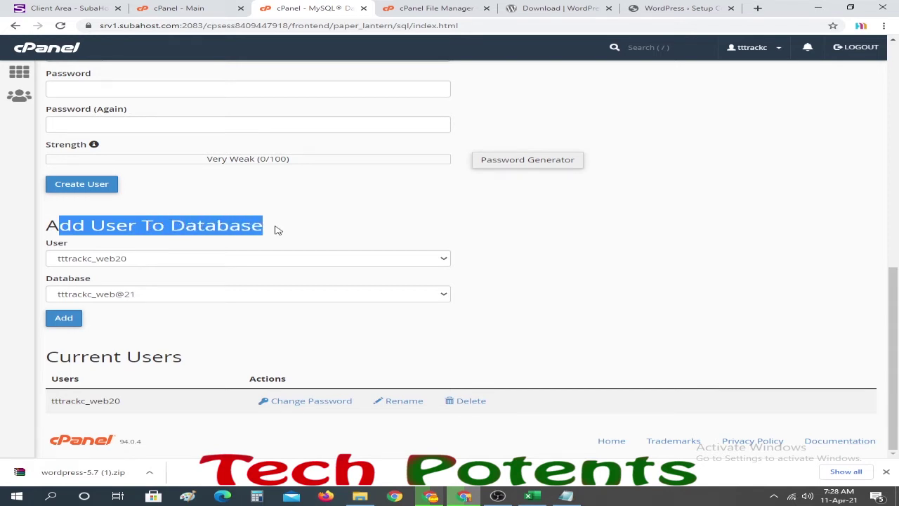
pyautogui.click(166, 260)
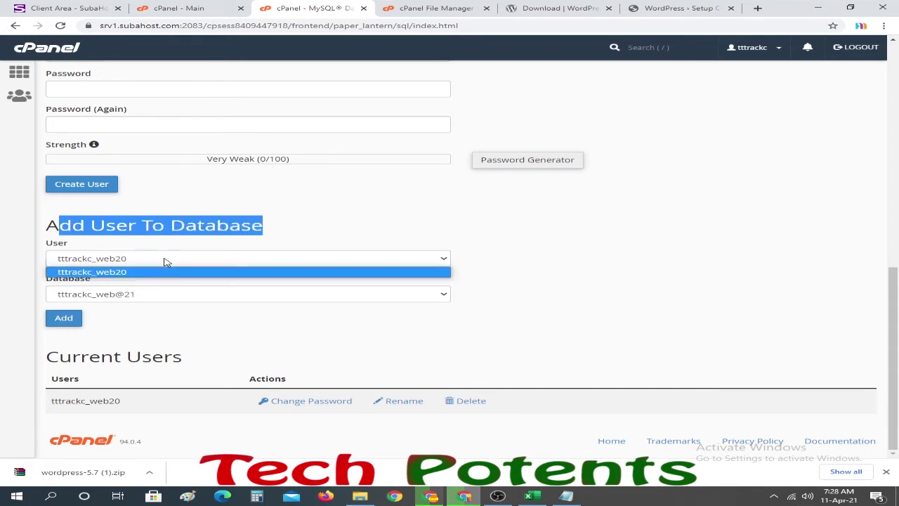
pyautogui.click(120, 273)
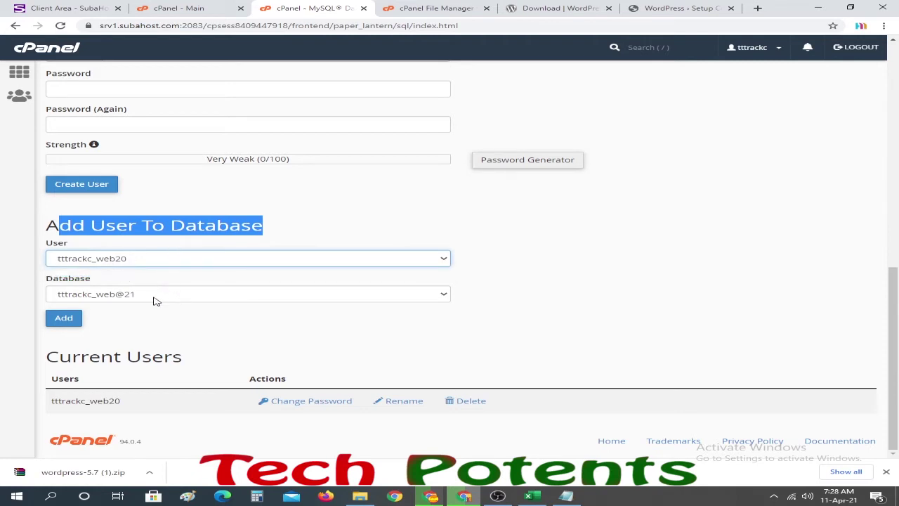
pyautogui.click(139, 301)
pyautogui.click(106, 309)
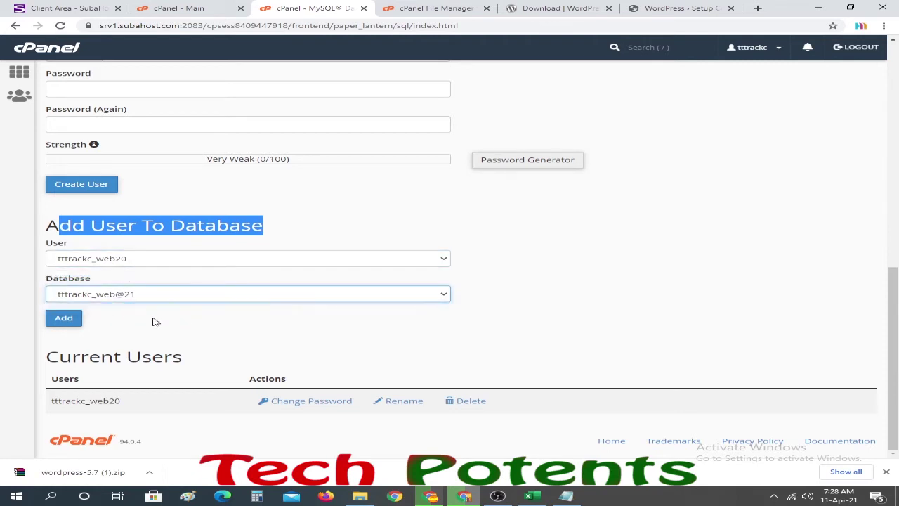
pyautogui.click(64, 318)
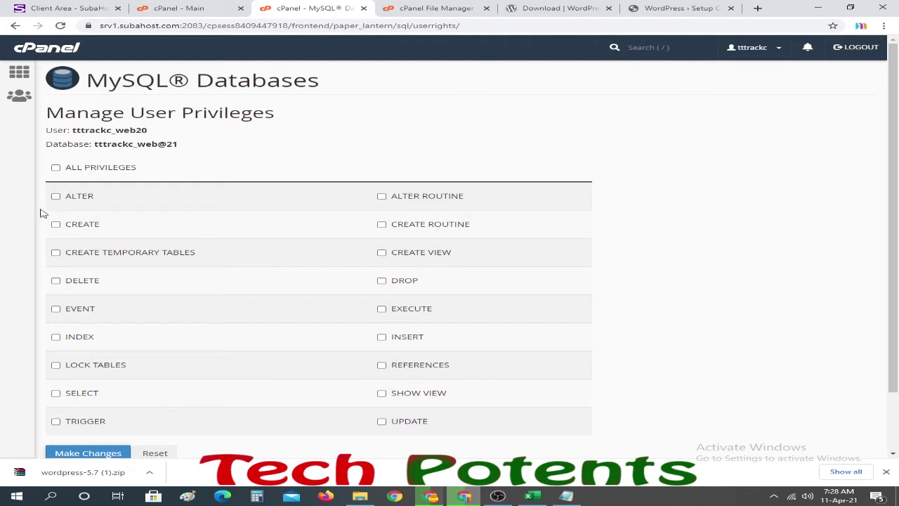
pyautogui.click(55, 168)
pyautogui.scroll(-1, 78, 295)
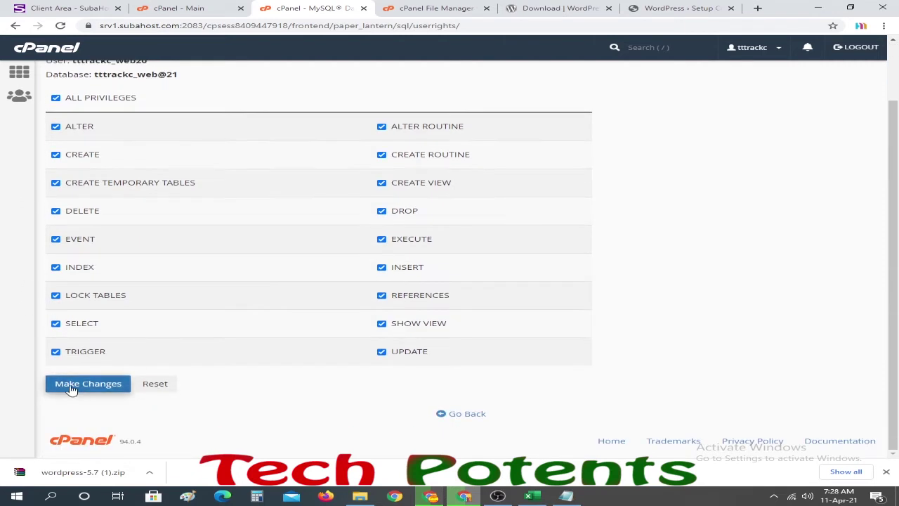
pyautogui.click(91, 386)
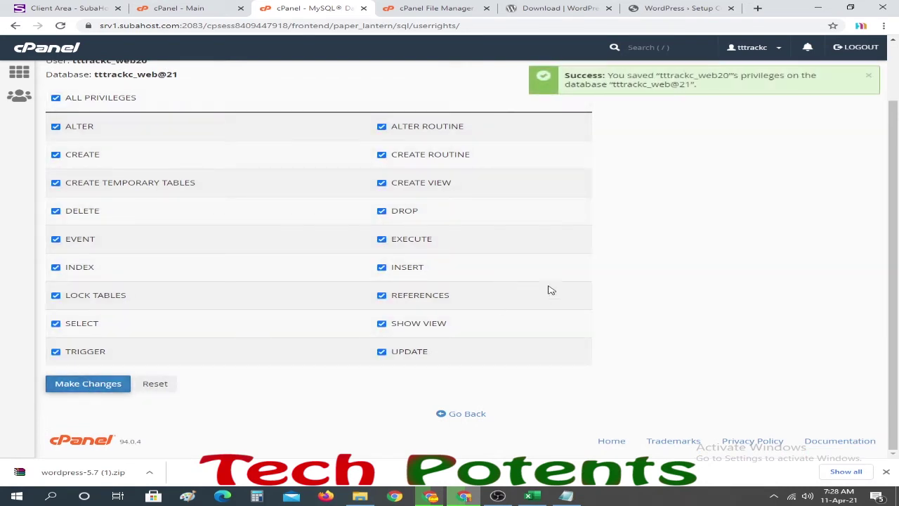
# - Copy the confirmed user and database names for the Notepad note
pyautogui.moveTo(566, 77); pyautogui.dragTo(711, 79)
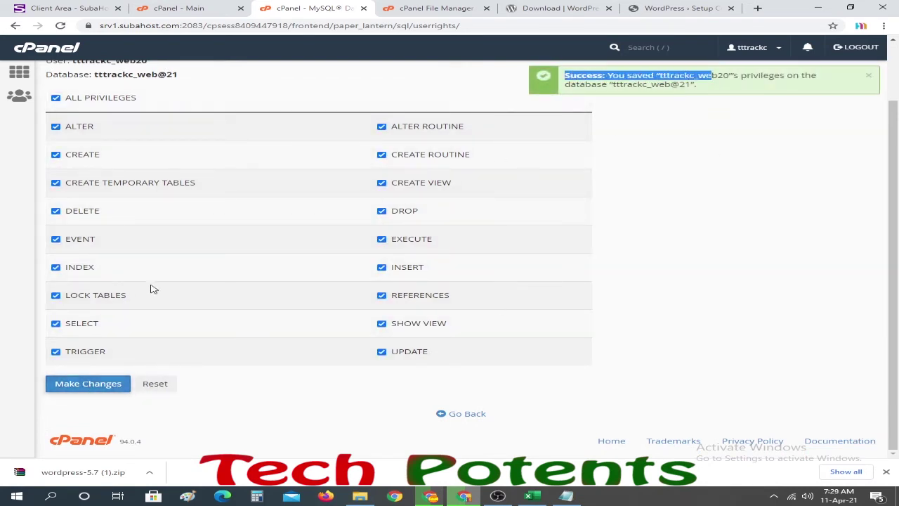
pyautogui.scroll(1, 162, 246)
pyautogui.moveTo(46, 129); pyautogui.dragTo(179, 144)
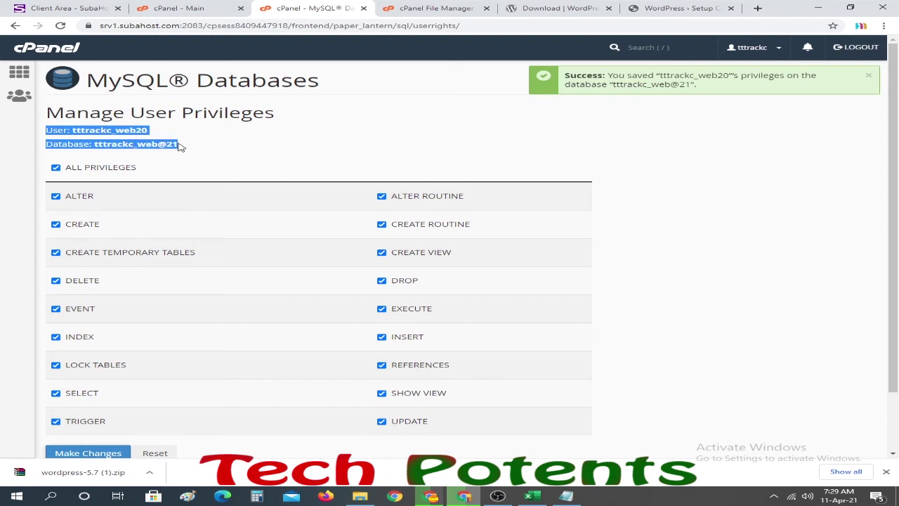
pyautogui.rightClick(187, 147)
pyautogui.click(188, 152)
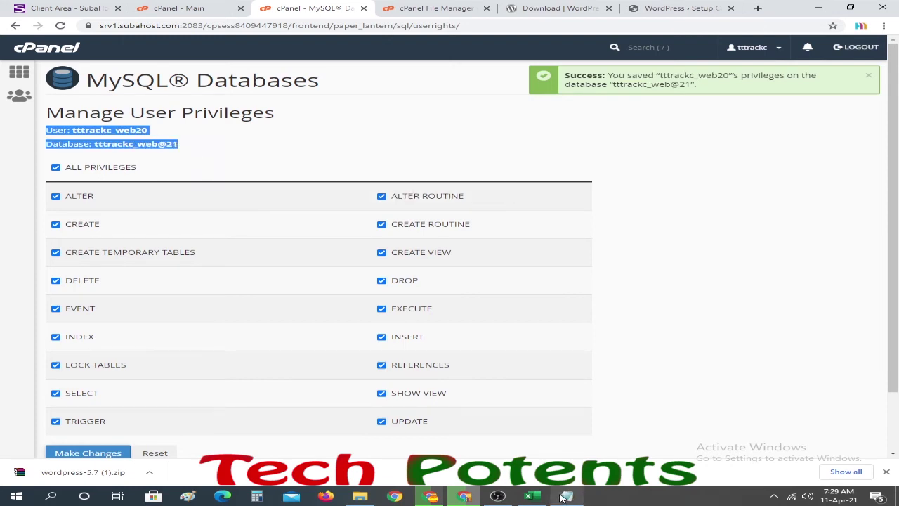
pyautogui.click(566, 496)
# - Paste the user and database names into the note above the password
pyautogui.click(385, 130)
pyautogui.hotkey('ctrl', 'v')
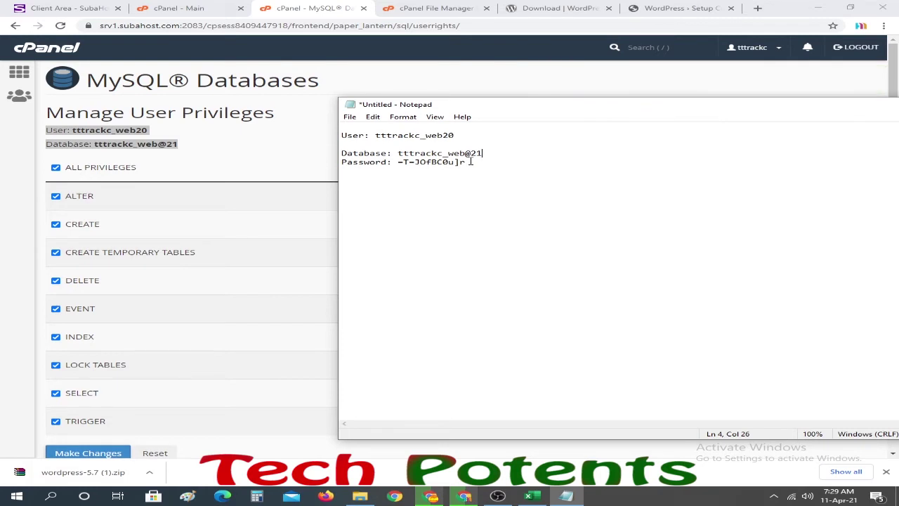
pyautogui.press('Home')
pyautogui.press('Return')
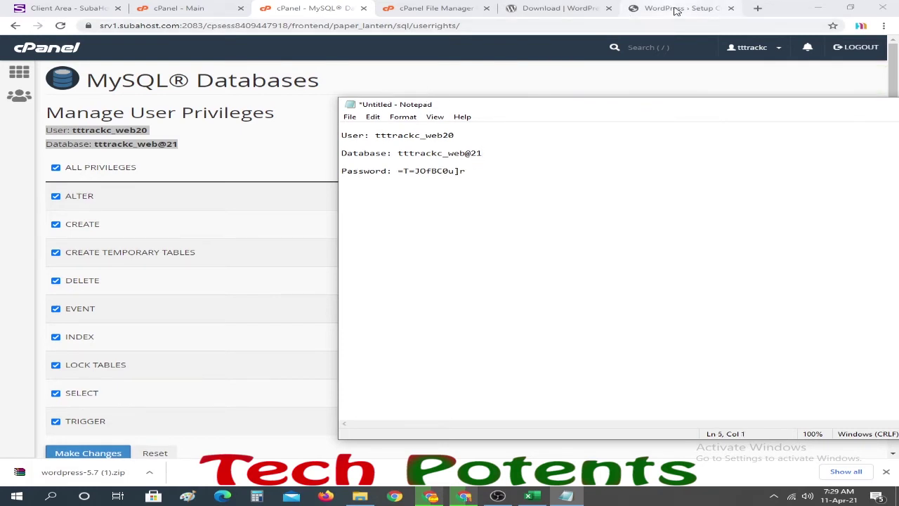
# - Continue WordPress setup in English and pass the welcome screen with "Let's go!"
pyautogui.click(674, 8)
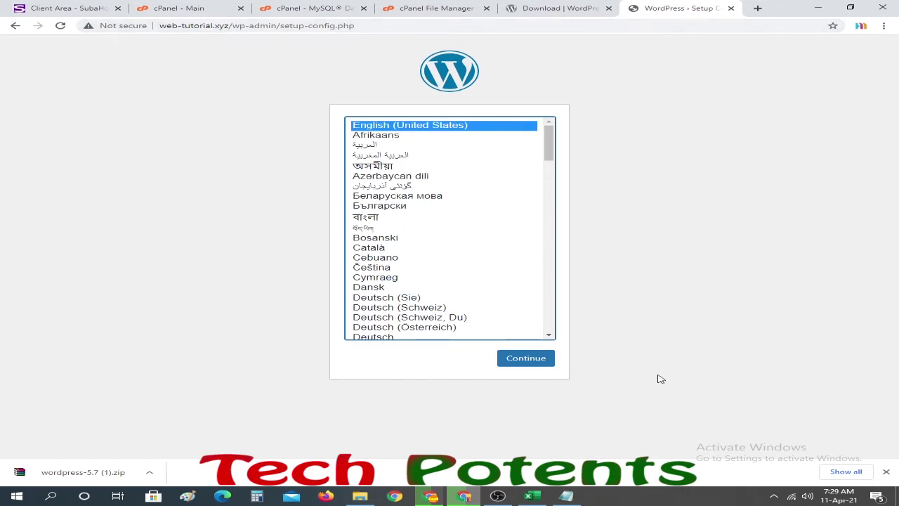
pyautogui.click(526, 362)
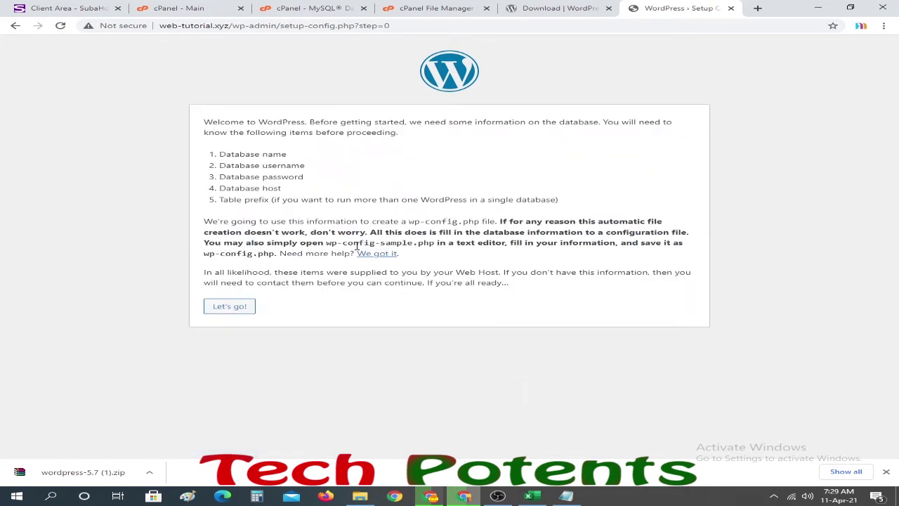
pyautogui.moveTo(217, 156)
pyautogui.mouseDown()
pyautogui.moveTo(290, 190)
pyautogui.moveTo(315, 176)
pyautogui.moveTo(220, 151)
pyautogui.mouseUp()
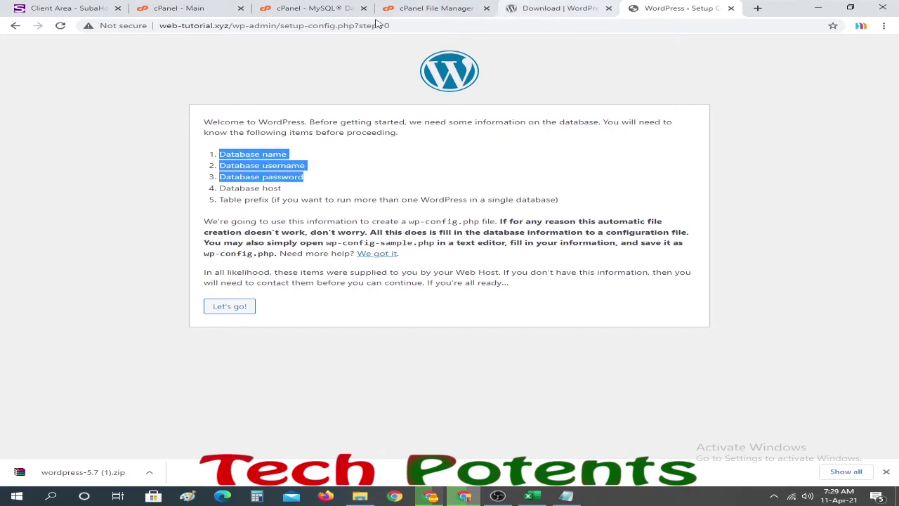
pyautogui.click(231, 313)
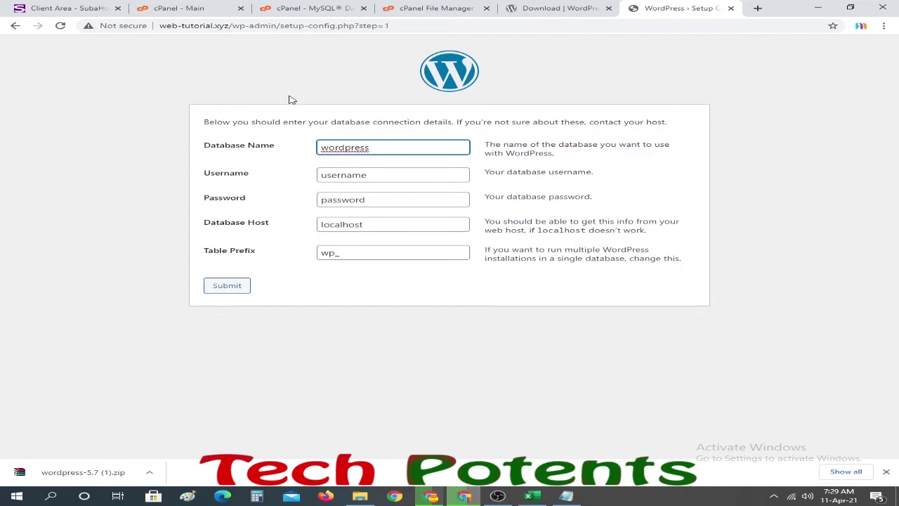
# - Replace the placeholder Database Name and Username with the real values copied from the notes
pyautogui.click(566, 495)
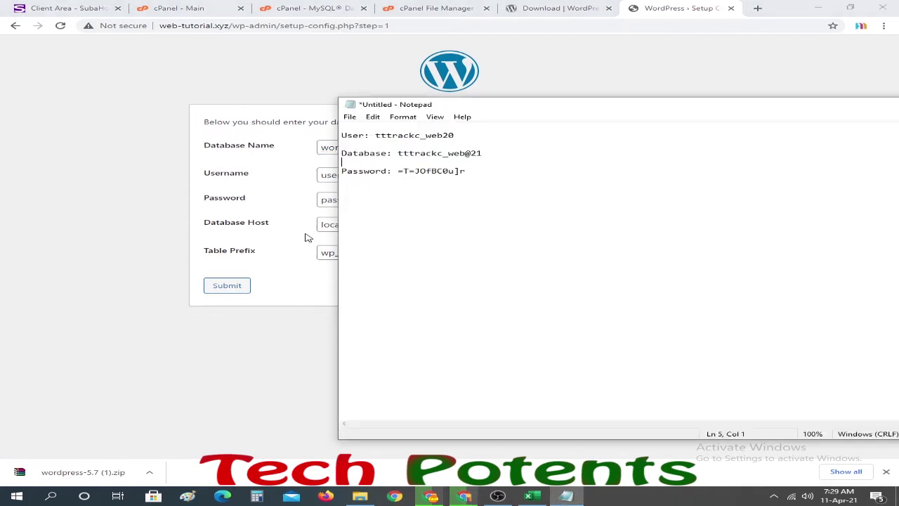
pyautogui.moveTo(398, 153); pyautogui.dragTo(485, 156)
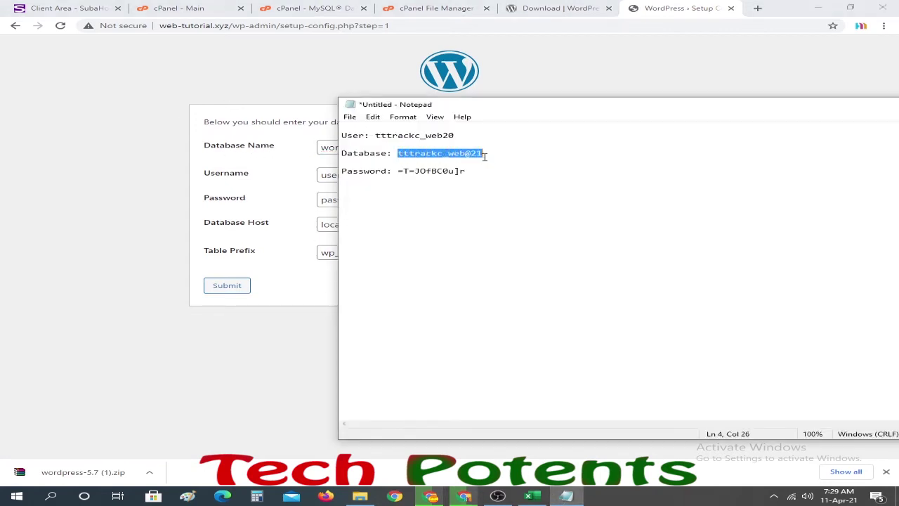
pyautogui.click(175, 151)
pyautogui.moveTo(392, 147); pyautogui.dragTo(292, 151)
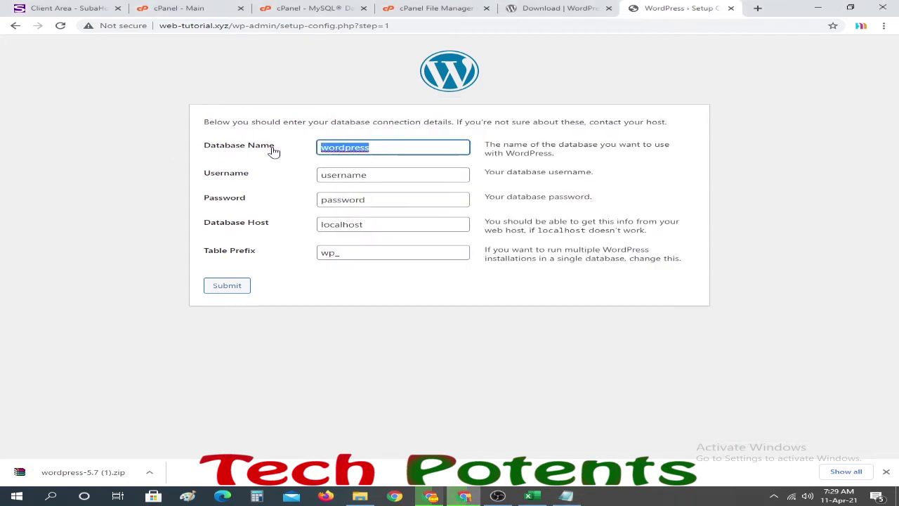
pyautogui.hotkey('ctrl', 'v')
pyautogui.click(566, 496)
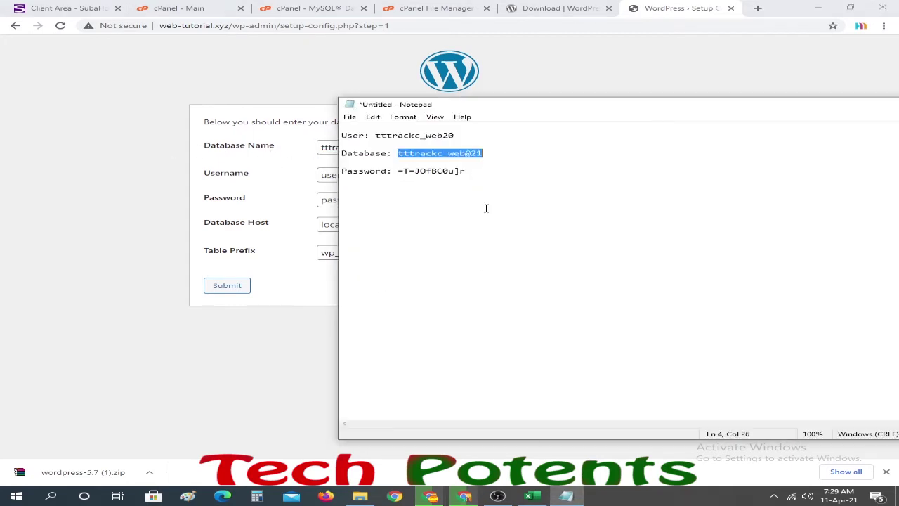
pyautogui.moveTo(460, 134); pyautogui.dragTo(377, 136)
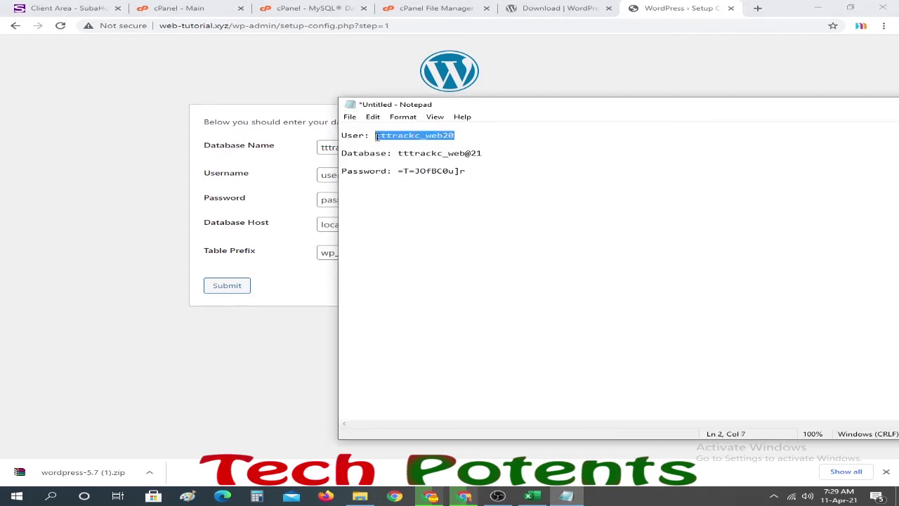
pyautogui.click(232, 175)
pyautogui.moveTo(382, 175); pyautogui.dragTo(286, 177)
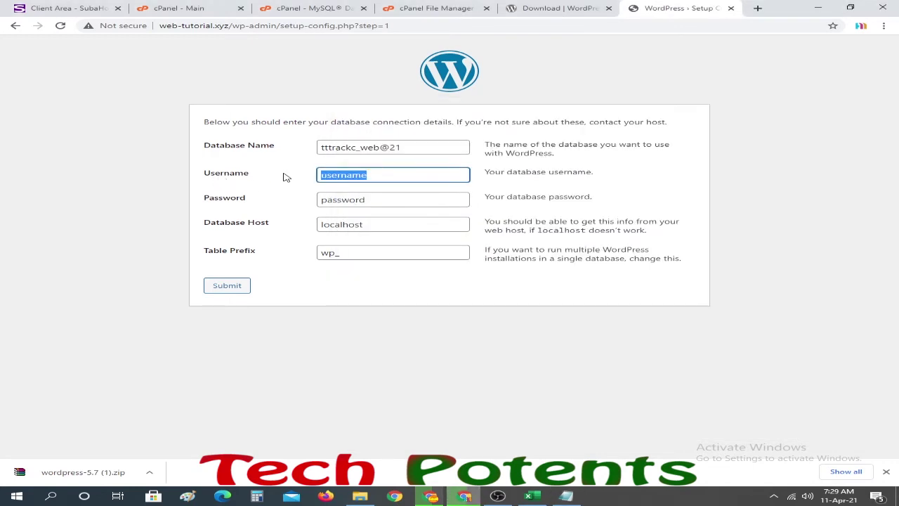
pyautogui.hotkey('ctrl', 'v')
# - Paste the real database password from the notes and submit the connection details
pyautogui.click(566, 496)
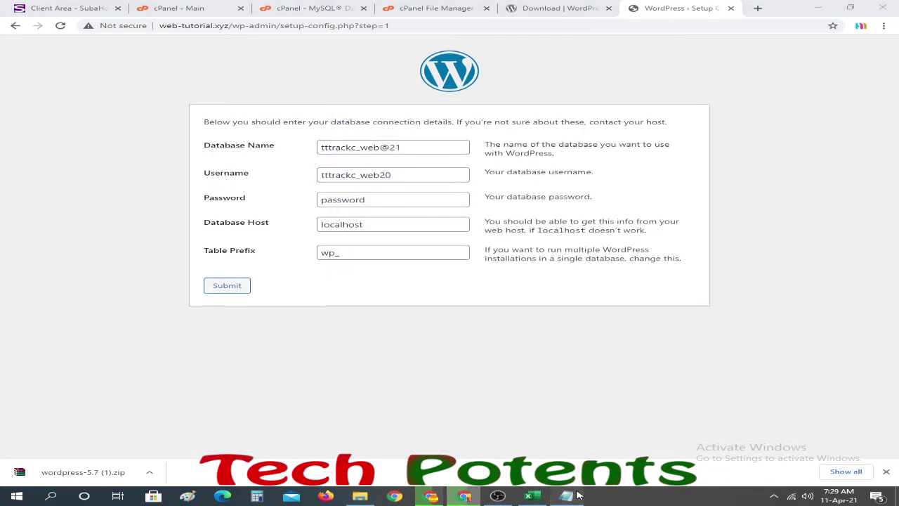
pyautogui.moveTo(397, 171); pyautogui.dragTo(477, 172)
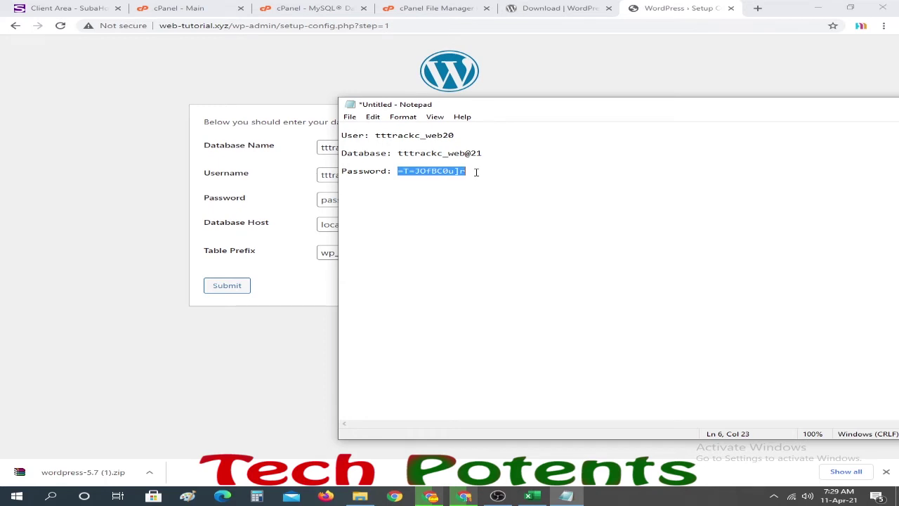
pyautogui.click(138, 221)
pyautogui.click(467, 200)
pyautogui.moveTo(467, 199); pyautogui.dragTo(278, 202)
pyautogui.hotkey('ctrl', 'v')
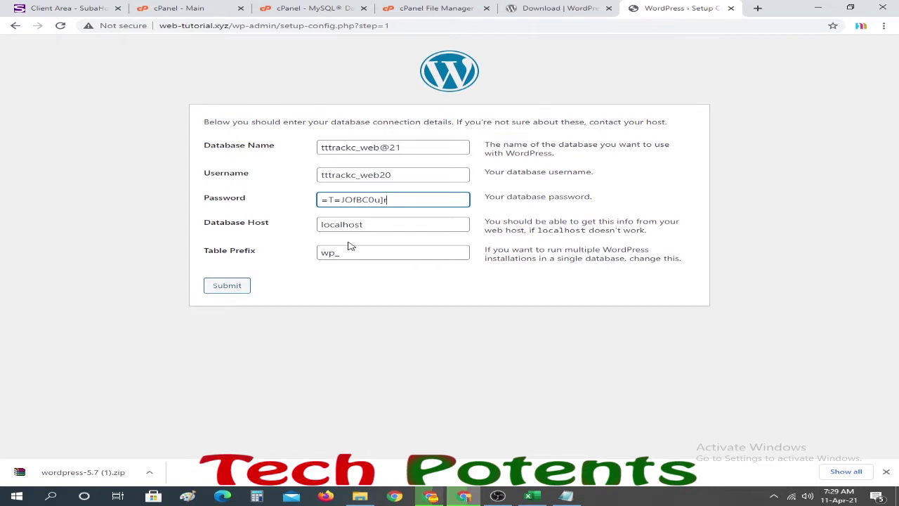
pyautogui.click(228, 288)
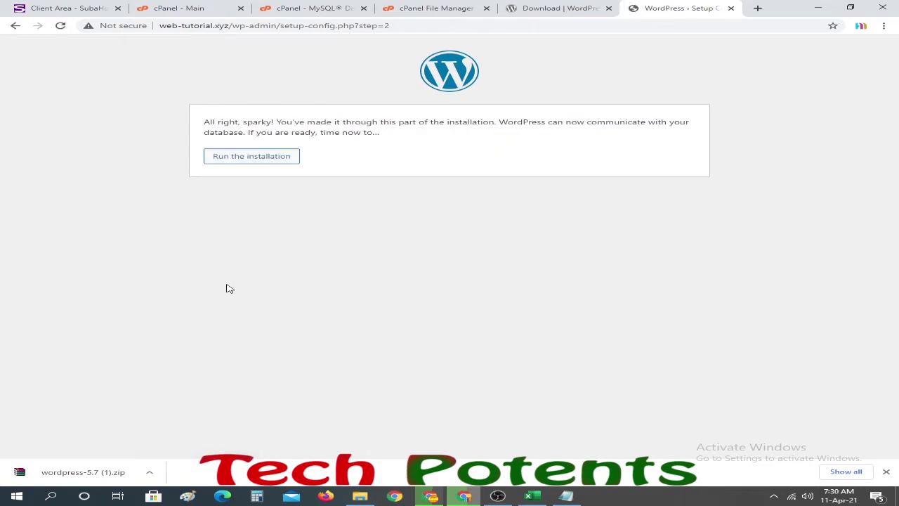
# - Run the installation and enter Site Title 'Blog' and admin username 'Admin'
pyautogui.click(260, 160)
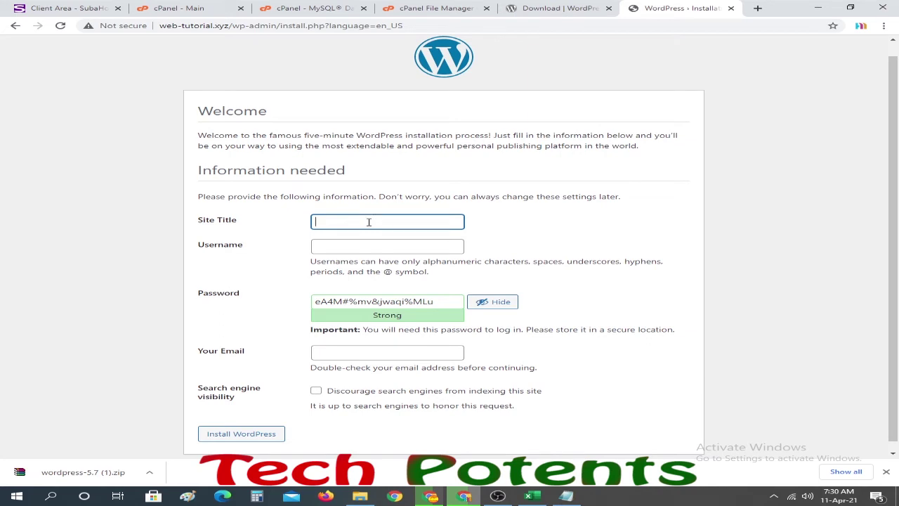
pyautogui.write('log')
pyautogui.click(358, 247)
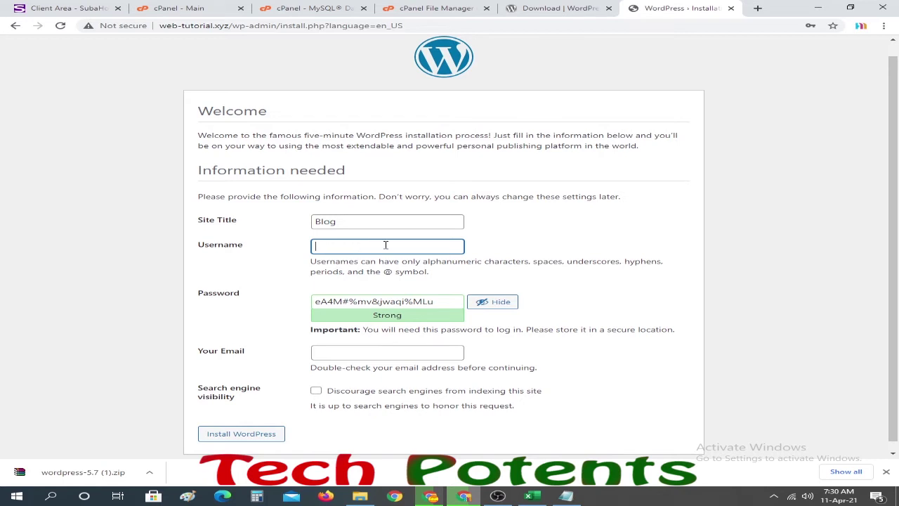
pyautogui.write('A')
pyautogui.write('mi')
pyautogui.write('mi')
# - Add a 'WP login' heading on a new line below the database details in the notes
pyautogui.click(582, 499)
pyautogui.click(485, 173)
pyautogui.press('Return')
pyautogui.press('Return')
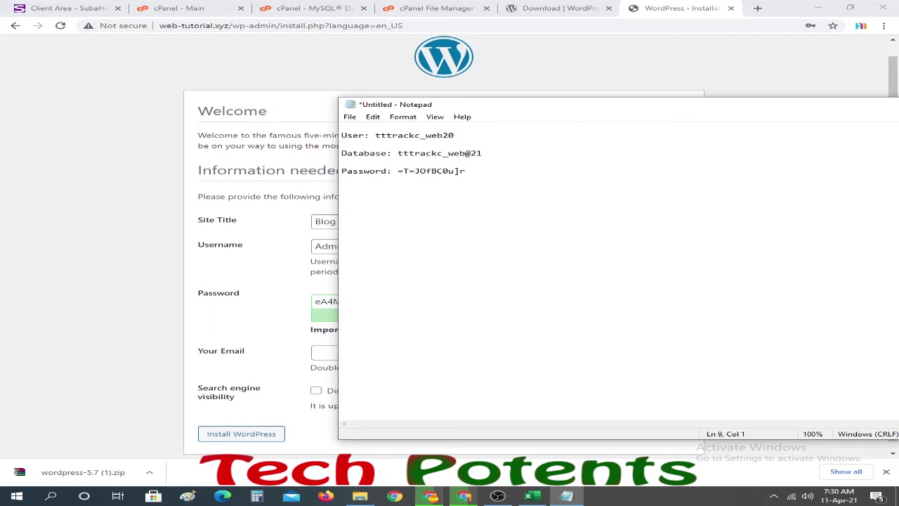
pyautogui.write('WP login')
pyautogui.press('Return')
pyautogui.write('----------')
# - Edit the end of the admin username in the install form
pyautogui.click(123, 241)
pyautogui.click(369, 242)
pyautogui.moveTo(328, 246); pyautogui.dragTo(348, 246)
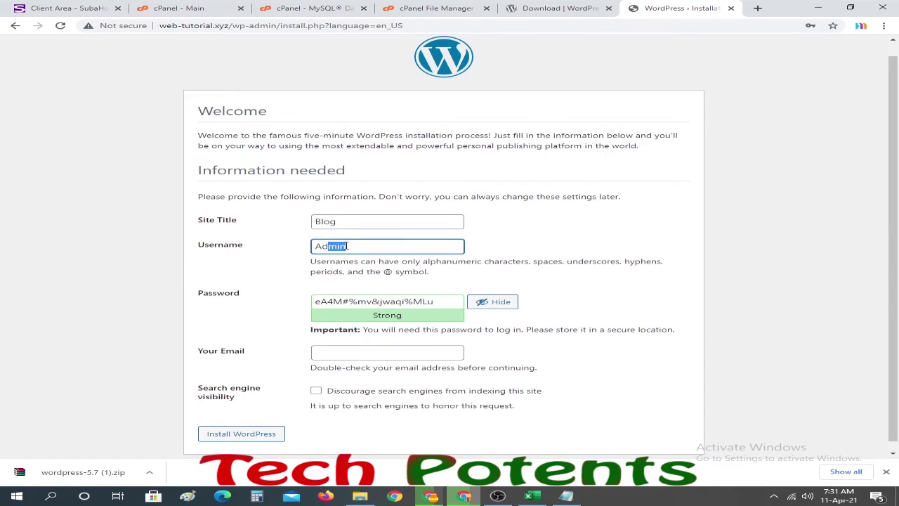
pyautogui.click(349, 246)
pyautogui.write('web')
pyautogui.press('BackSpace')
pyautogui.press('BackSpace')
pyautogui.press('BackSpace')
pyautogui.press('BackSpace')
# - Customise part of the generated admin password and record it in the notes with 'admin'
pyautogui.moveTo(372, 302); pyautogui.dragTo(406, 301)
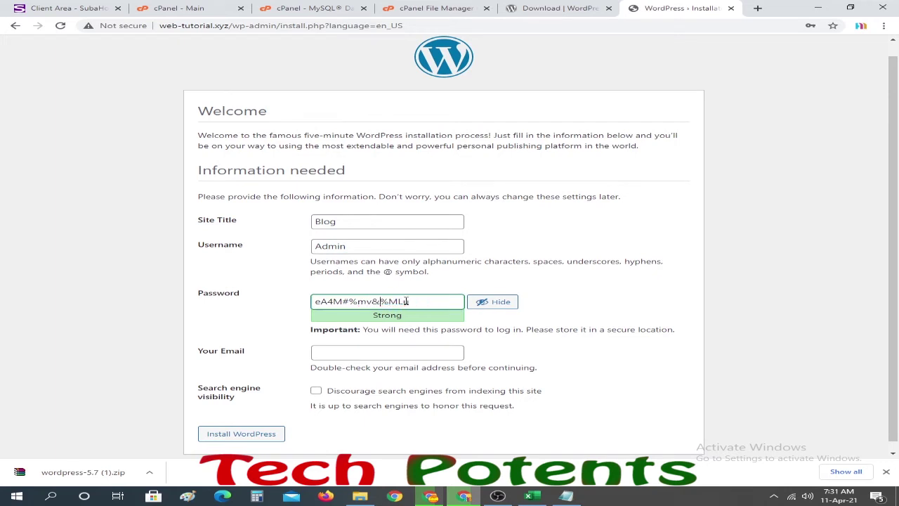
pyautogui.moveTo(436, 301); pyautogui.dragTo(287, 306)
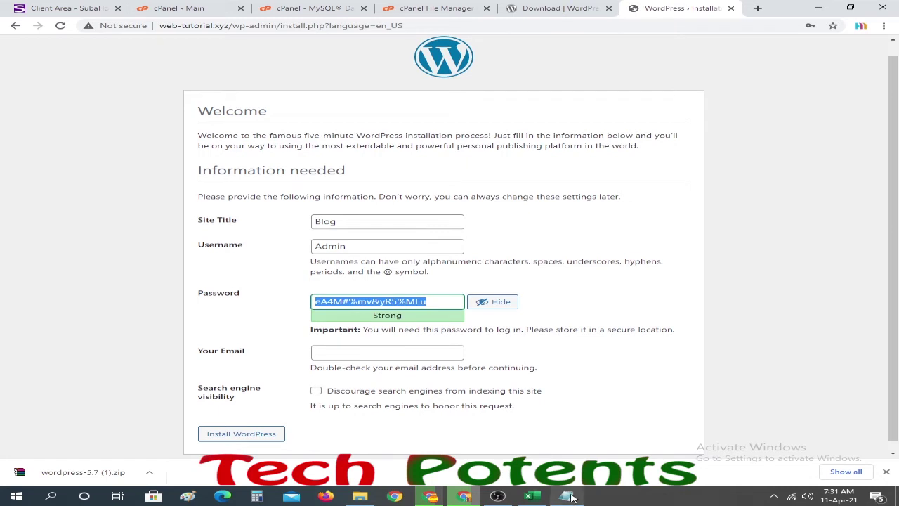
pyautogui.click(566, 496)
pyautogui.hotkey('ctrl', 'v')
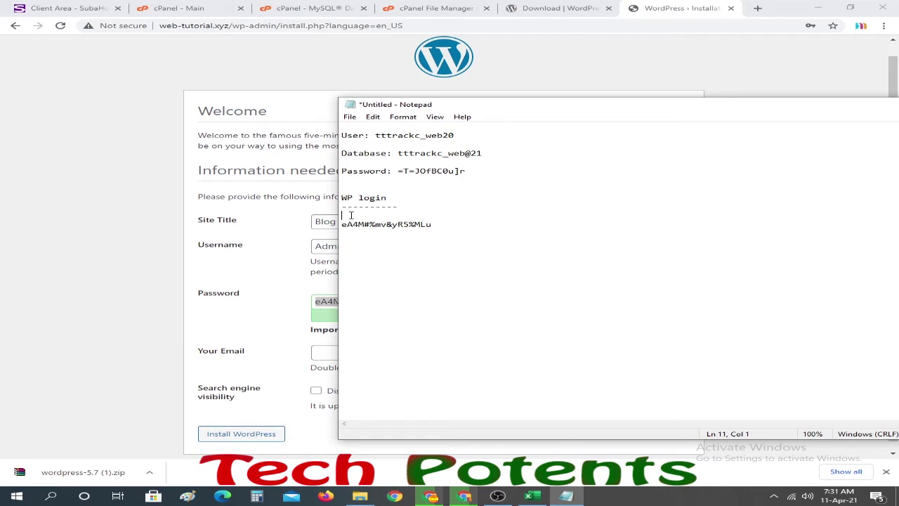
# - Fill in the admin e-mail address in the Your Email field
pyautogui.click(121, 312)
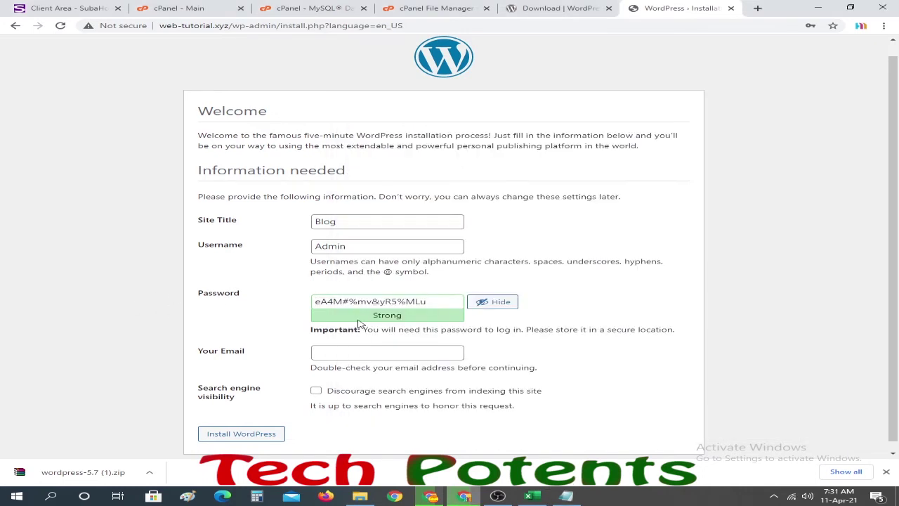
pyautogui.click(347, 354)
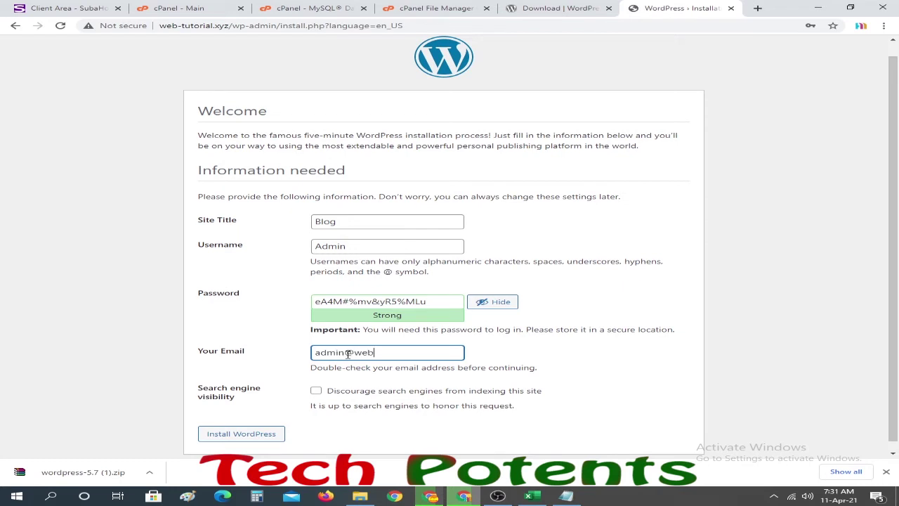
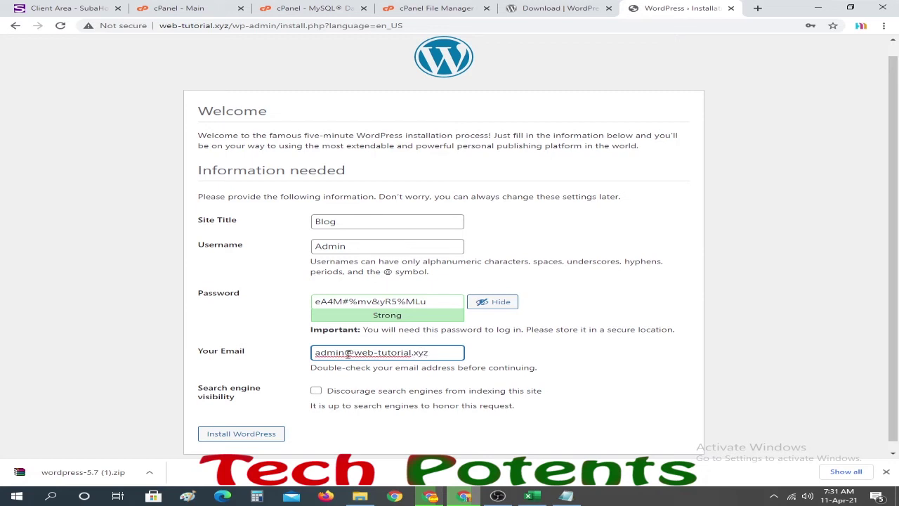
pyautogui.scroll(-1, 458, 318)
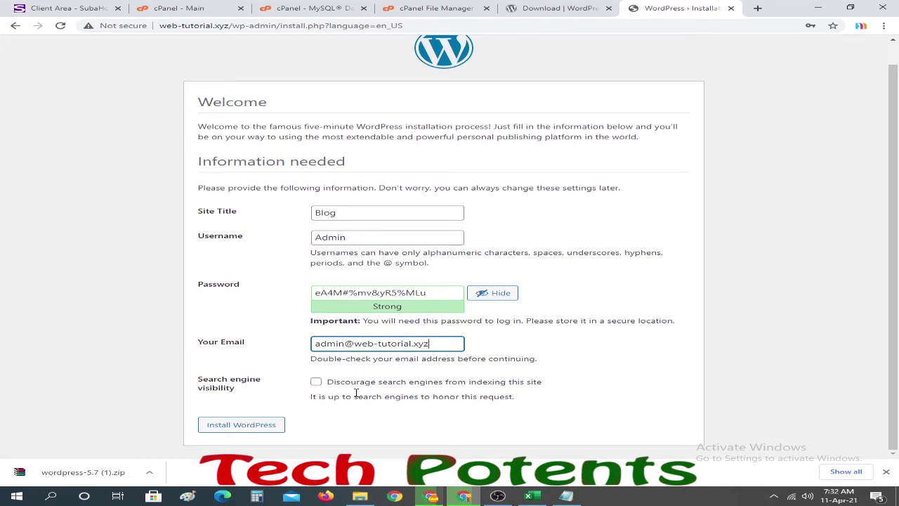
# - Discourage search engine indexing, install WordPress, decline Chrome's password saving, and go to Log In
pyautogui.click(316, 381)
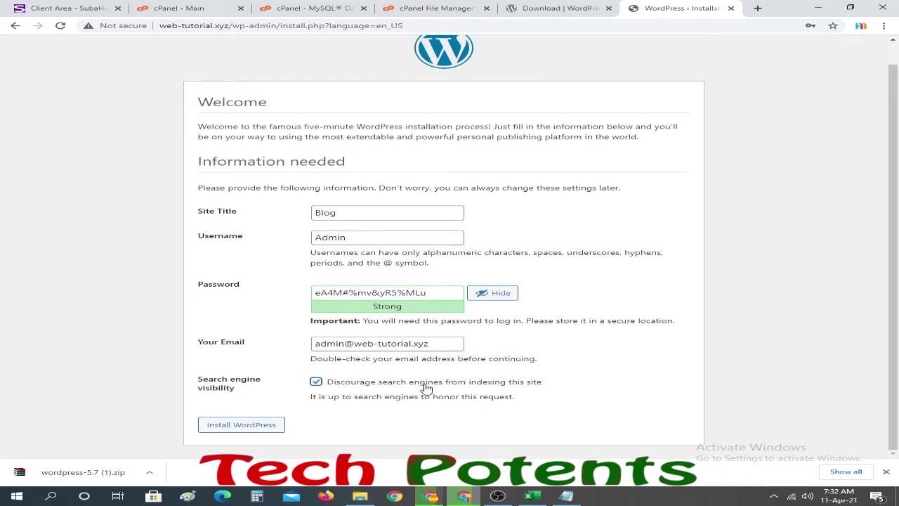
pyautogui.click(240, 430)
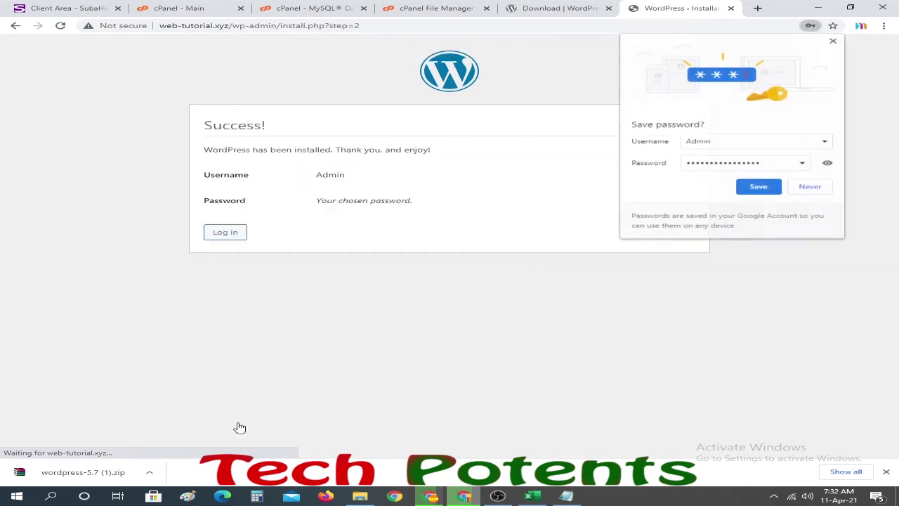
pyautogui.click(804, 189)
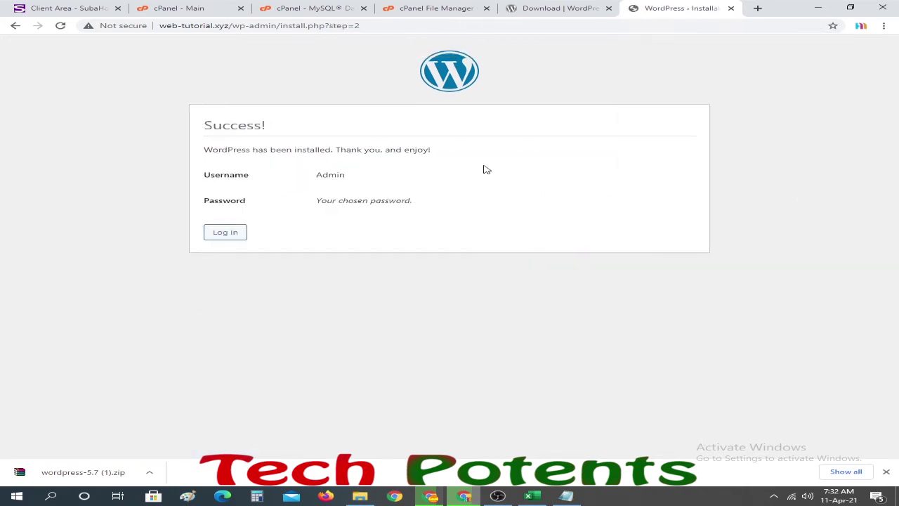
pyautogui.click(223, 238)
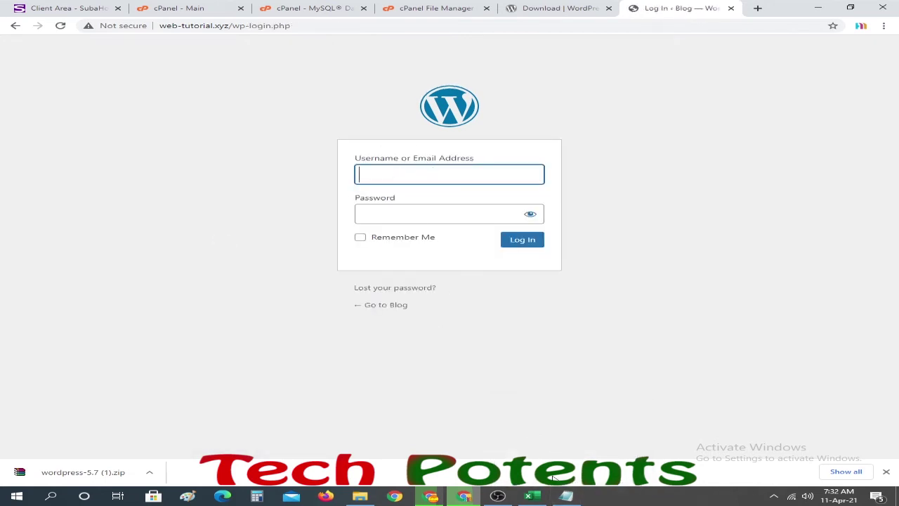
# - Sign in on wp-login.php with the username and password copied from the notes
pyautogui.click(566, 496)
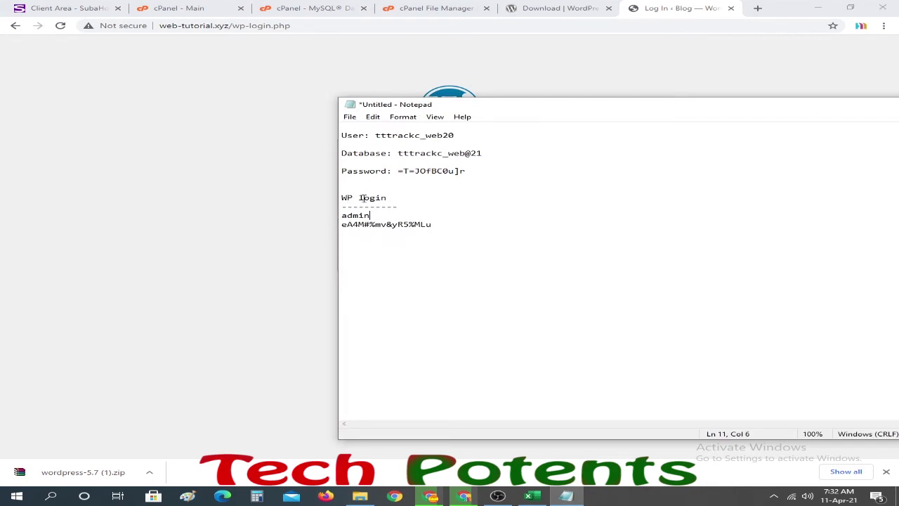
pyautogui.moveTo(372, 215); pyautogui.dragTo(342, 217)
pyautogui.hotkey('ctrl', 'c')
pyautogui.click(250, 199)
pyautogui.click(469, 174)
pyautogui.hotkey('ctrl', 'v')
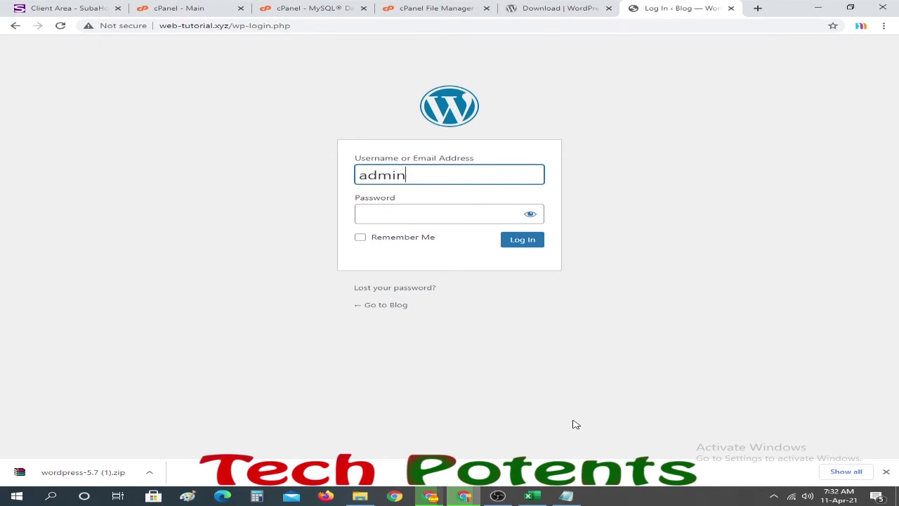
pyautogui.click(566, 496)
pyautogui.moveTo(436, 224); pyautogui.dragTo(340, 224)
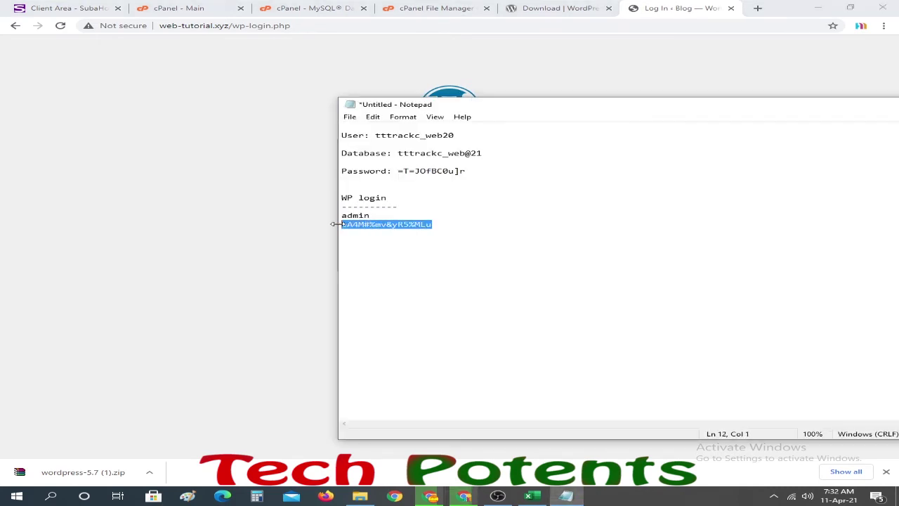
pyautogui.click(251, 227)
pyautogui.click(415, 217)
pyautogui.hotkey('ctrl', 'v')
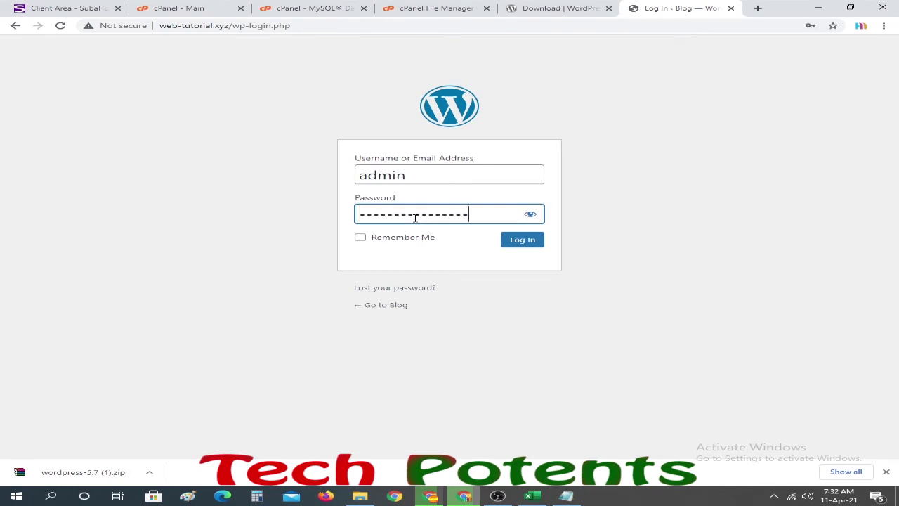
pyautogui.click(522, 242)
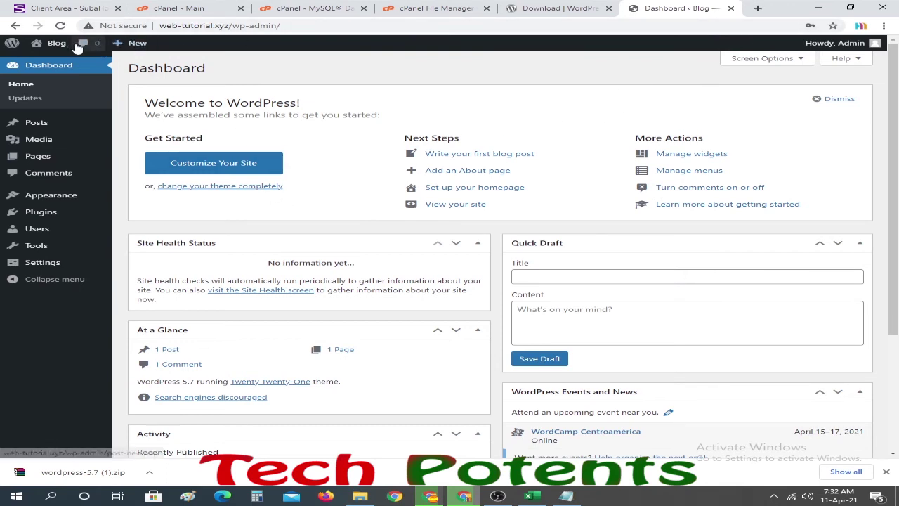
# - Open the Blog's Hello world! front page in a new tab, then return to the Dashboard tab
pyautogui.rightClick(54, 62)
pyautogui.click(69, 71)
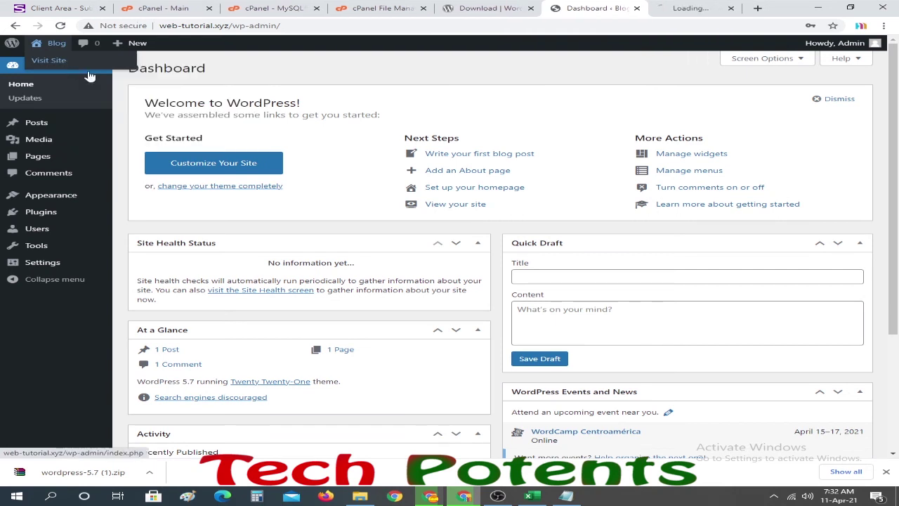
pyautogui.click(675, 8)
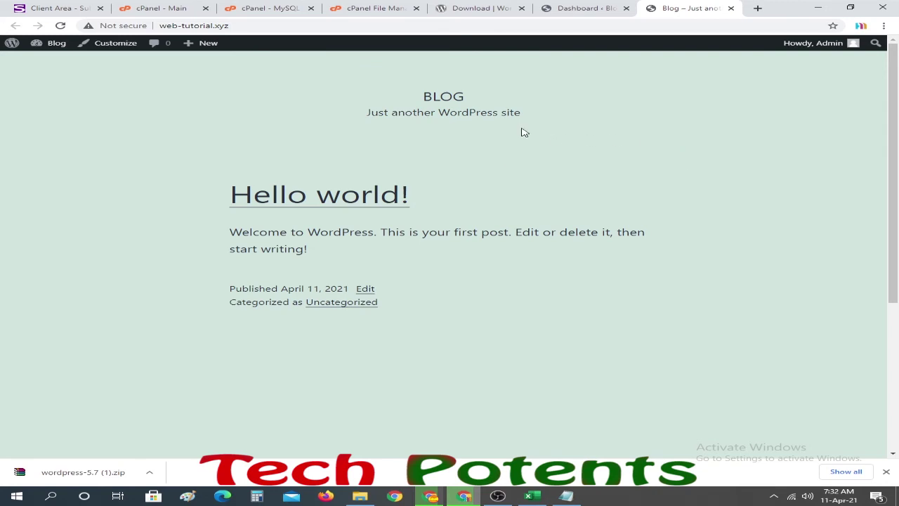
pyautogui.click(574, 9)
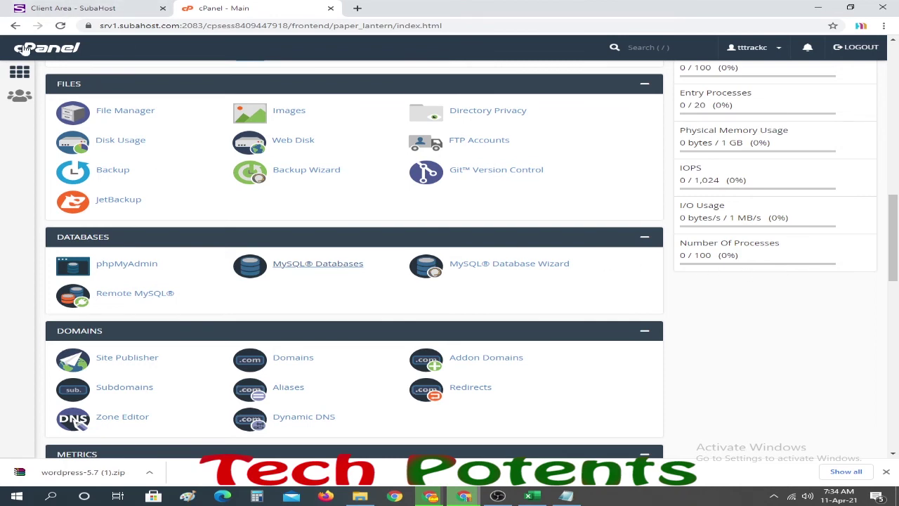
# - Open WordPress under Softaculous Apps Installer and bring up its Install form
pyautogui.scroll(-15, 203, 209)
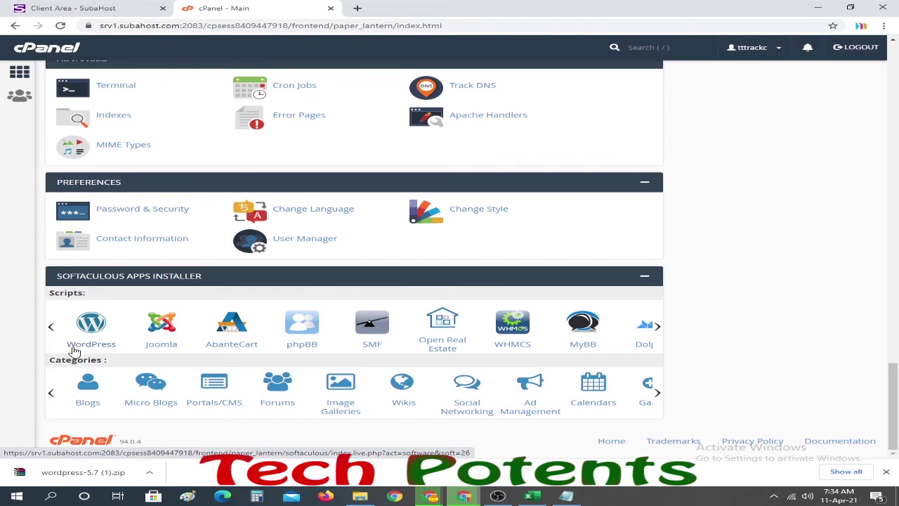
pyautogui.click(92, 333)
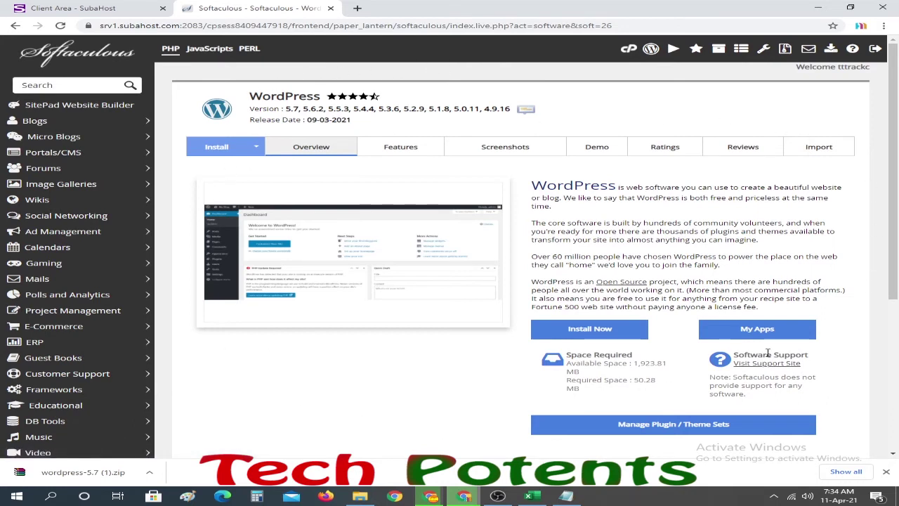
pyautogui.click(587, 330)
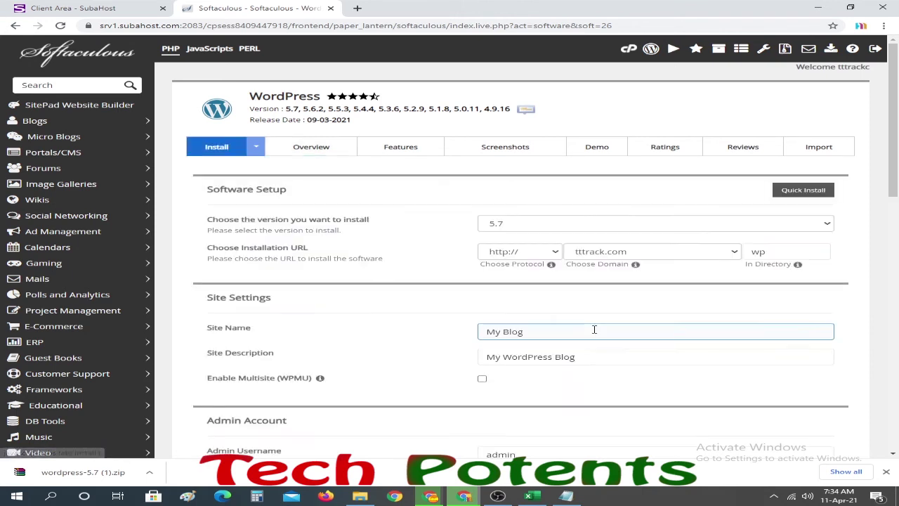
# - Keep version 5.7, choose web-tutorial.xyz as domain, and clear 'wp' from In Directory
pyautogui.click(548, 225)
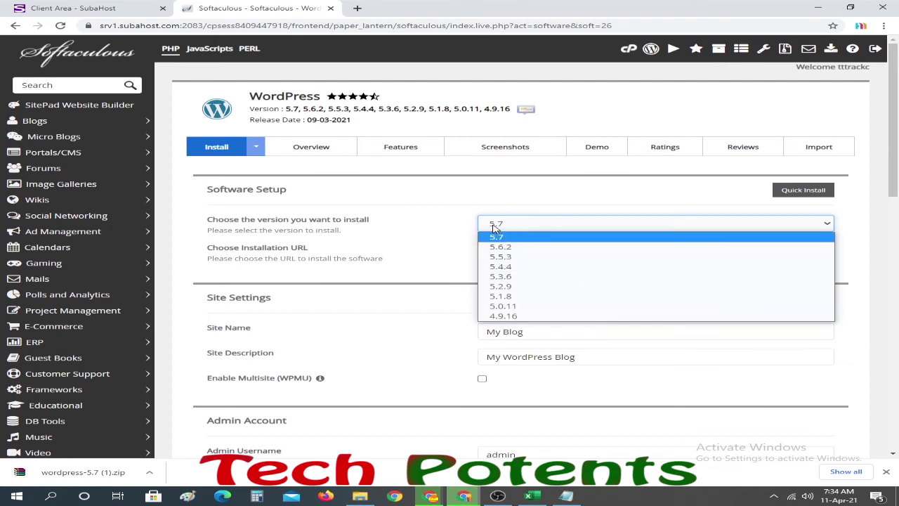
pyautogui.click(519, 226)
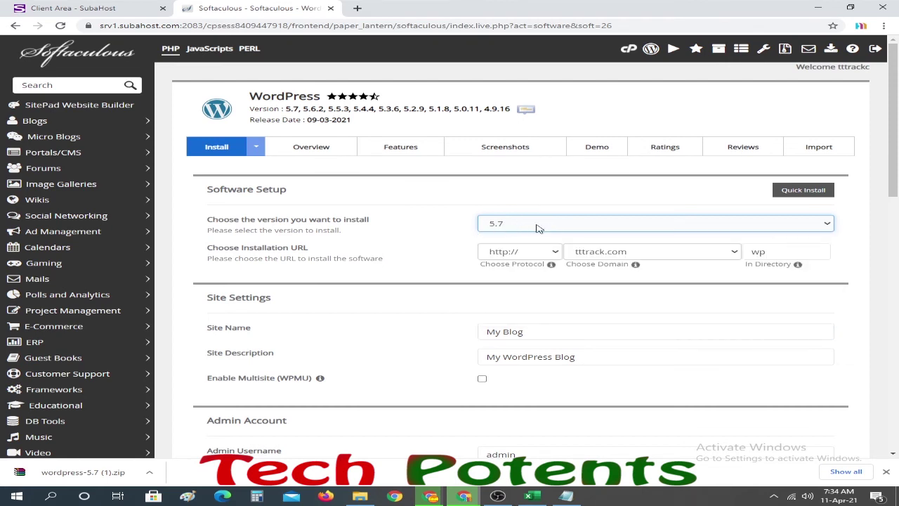
pyautogui.click(611, 256)
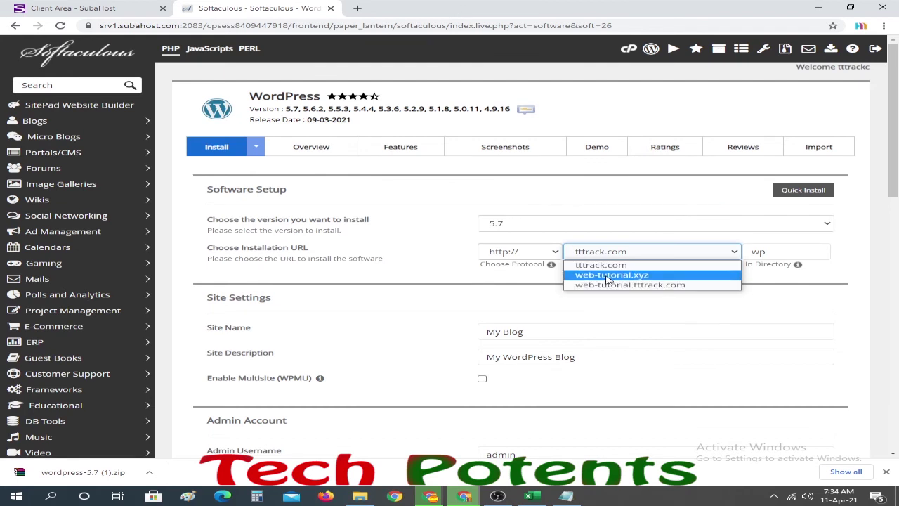
pyautogui.click(609, 274)
pyautogui.click(755, 254)
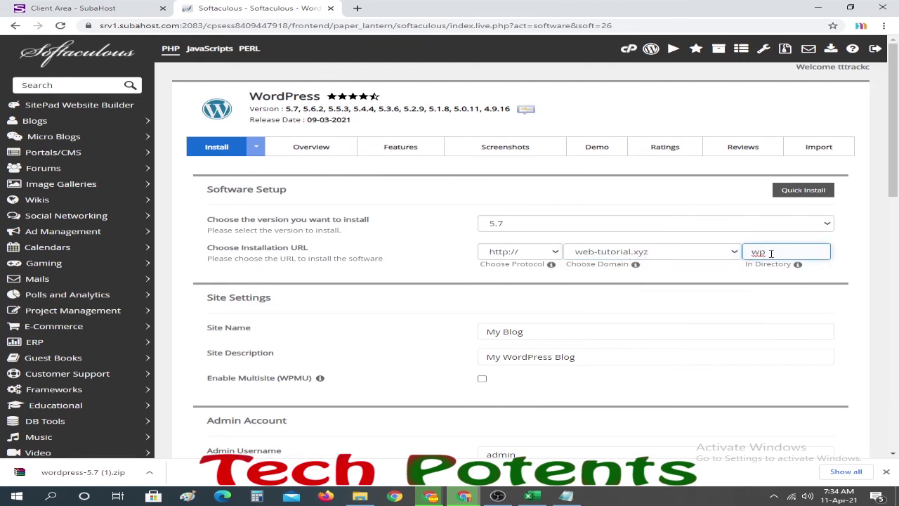
pyautogui.moveTo(753, 253); pyautogui.dragTo(769, 253)
pyautogui.press('BackSpace')
# - Review the Site Name, Site Description and Admin Username fields without changing them
pyautogui.scroll(-1, 755, 266)
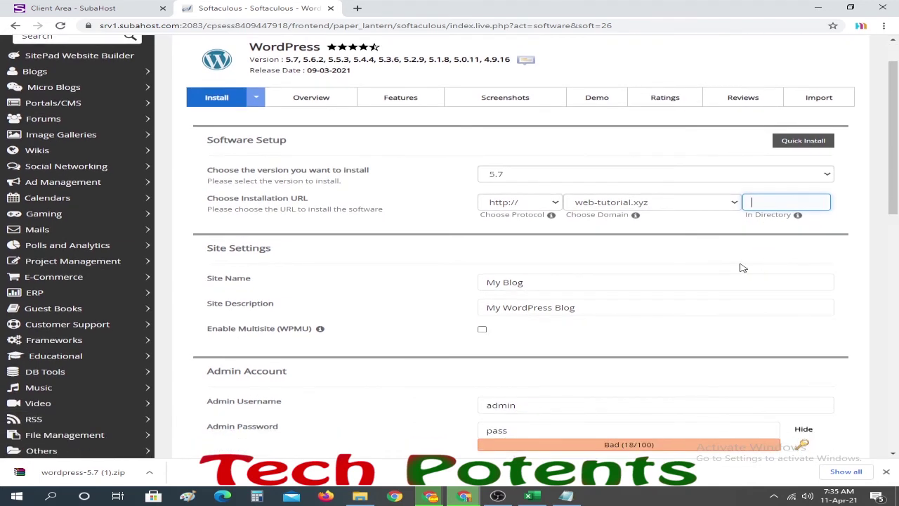
pyautogui.click(534, 283)
pyautogui.moveTo(535, 284); pyautogui.dragTo(453, 288)
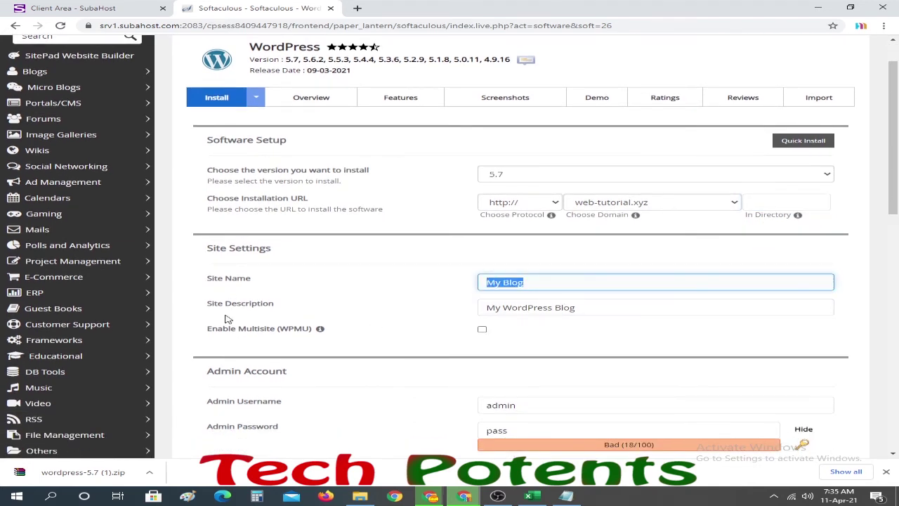
pyautogui.click(523, 313)
pyautogui.moveTo(600, 311); pyautogui.dragTo(463, 313)
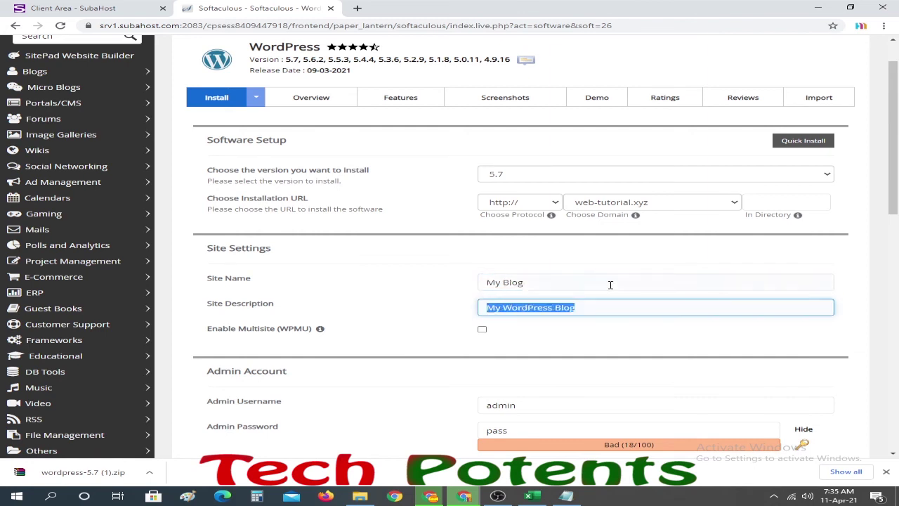
pyautogui.moveTo(534, 287); pyautogui.dragTo(444, 287)
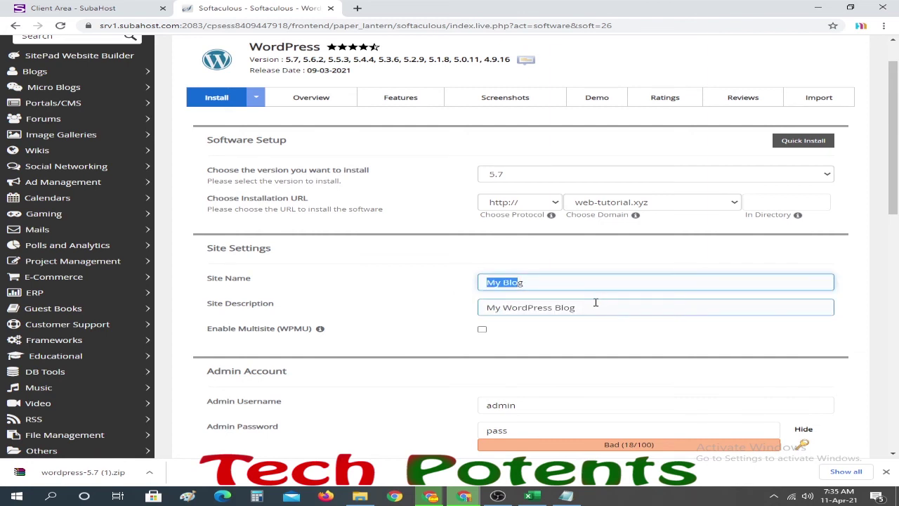
pyautogui.moveTo(593, 306); pyautogui.dragTo(499, 309)
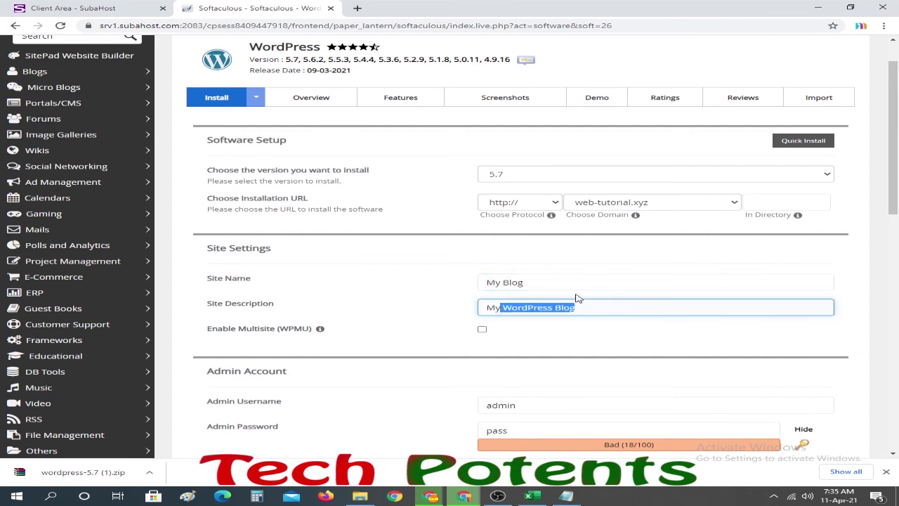
pyautogui.scroll(-2, 566, 310)
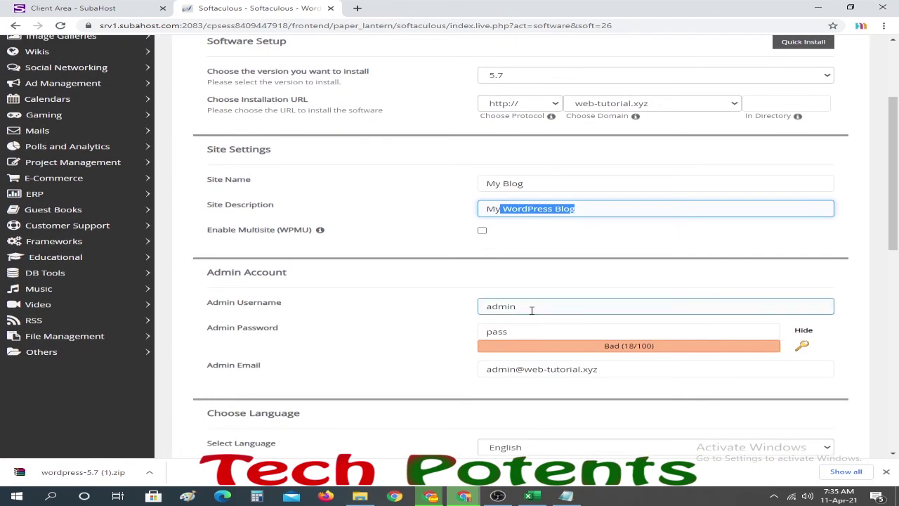
pyautogui.moveTo(534, 307); pyautogui.dragTo(478, 309)
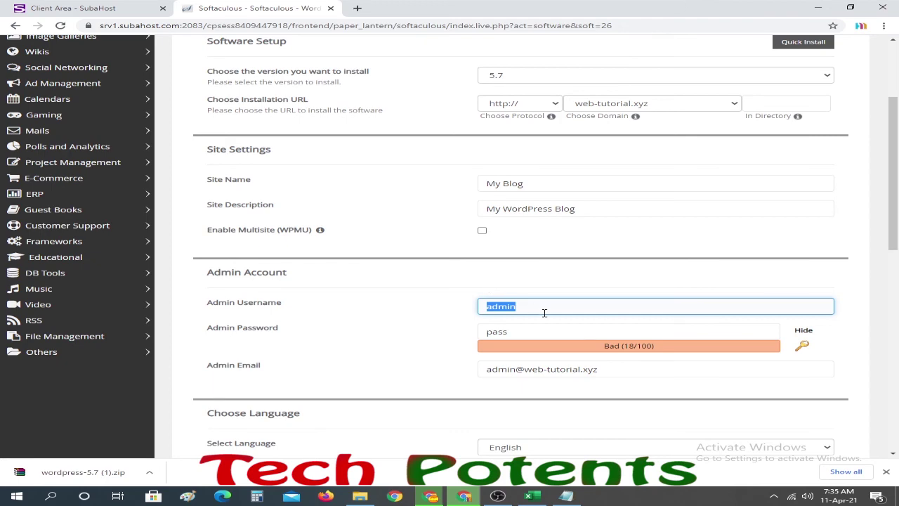
# - Expand Advanced Options to check the generated database name, then collapse it and Select Theme
pyautogui.scroll(-3, 543, 312)
pyautogui.scroll(-2, 381, 292)
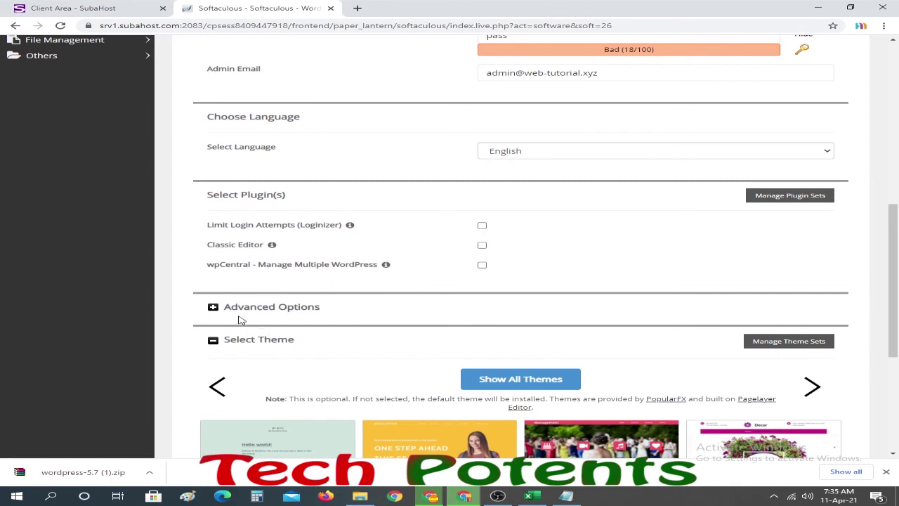
pyautogui.click(214, 309)
pyautogui.scroll(-2, 580, 297)
pyautogui.click(545, 195)
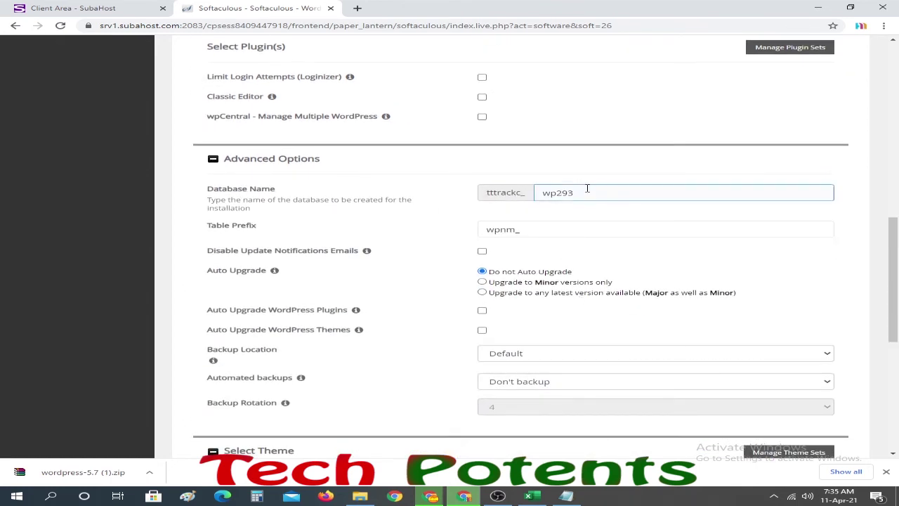
pyautogui.click(559, 211)
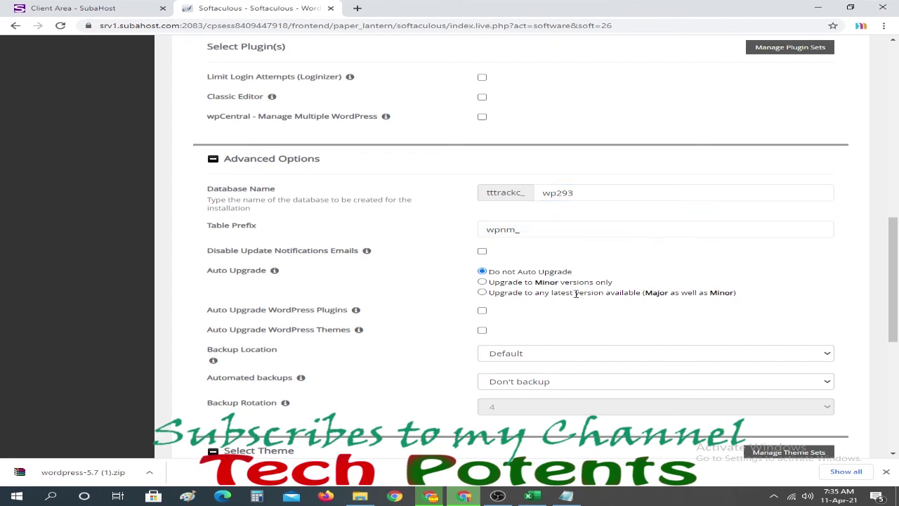
pyautogui.scroll(-1, 575, 294)
pyautogui.click(213, 110)
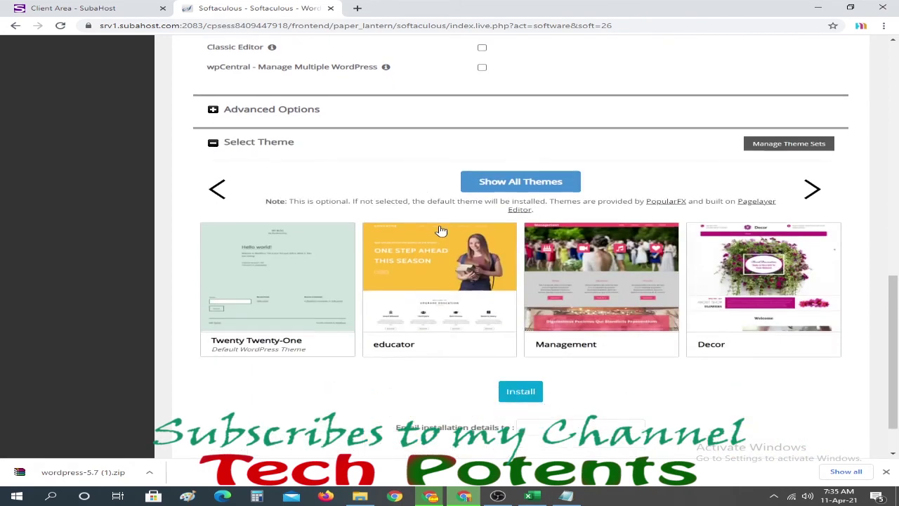
pyautogui.click(212, 143)
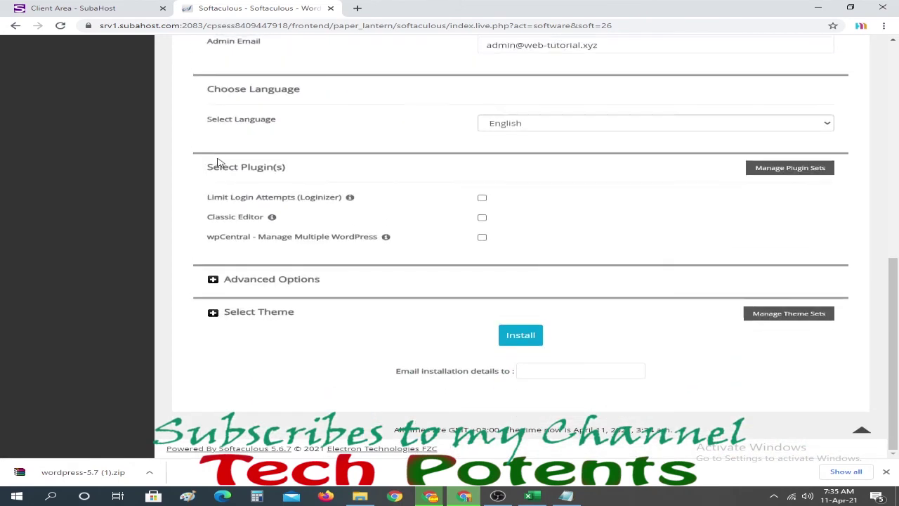